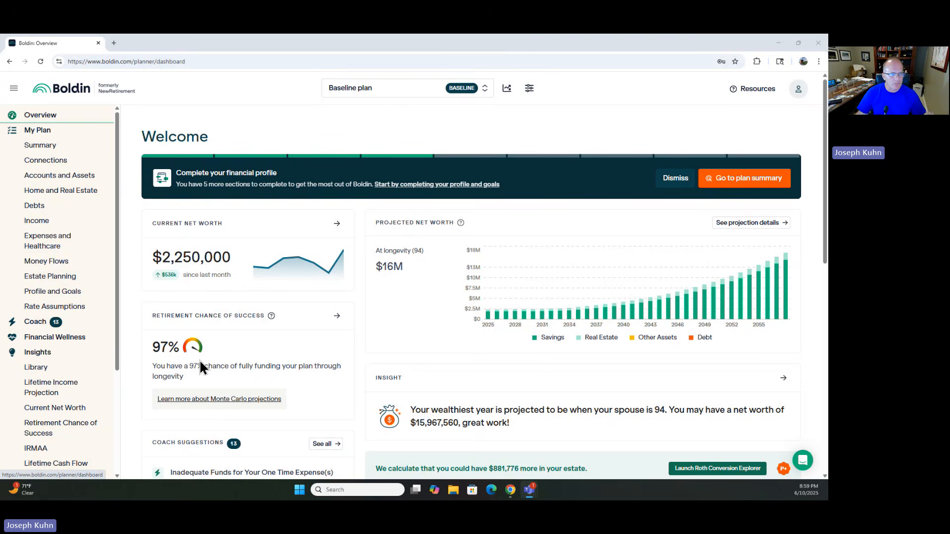
Step: Open the plan summary, then the Accounts and Assets page and expand the Savings accounts list
click(53, 148)
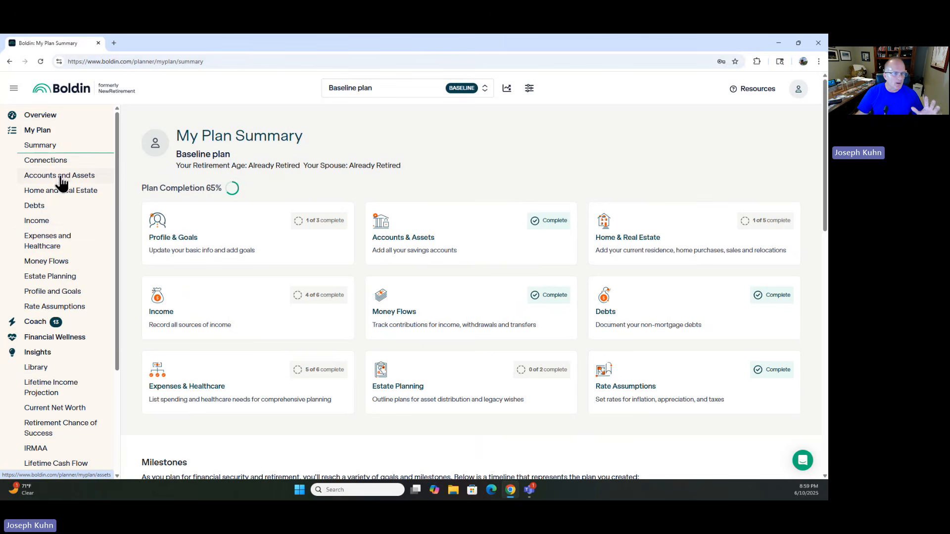
click(60, 178)
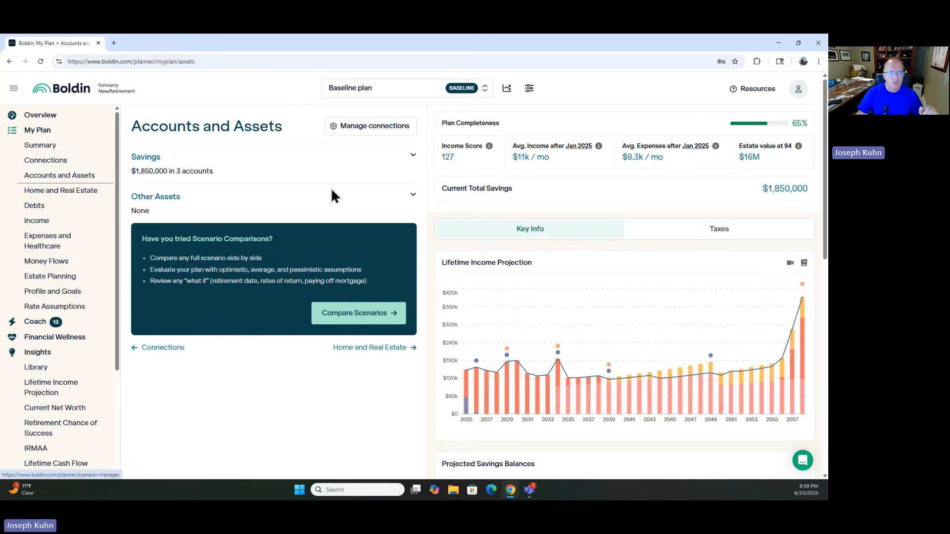
click(413, 156)
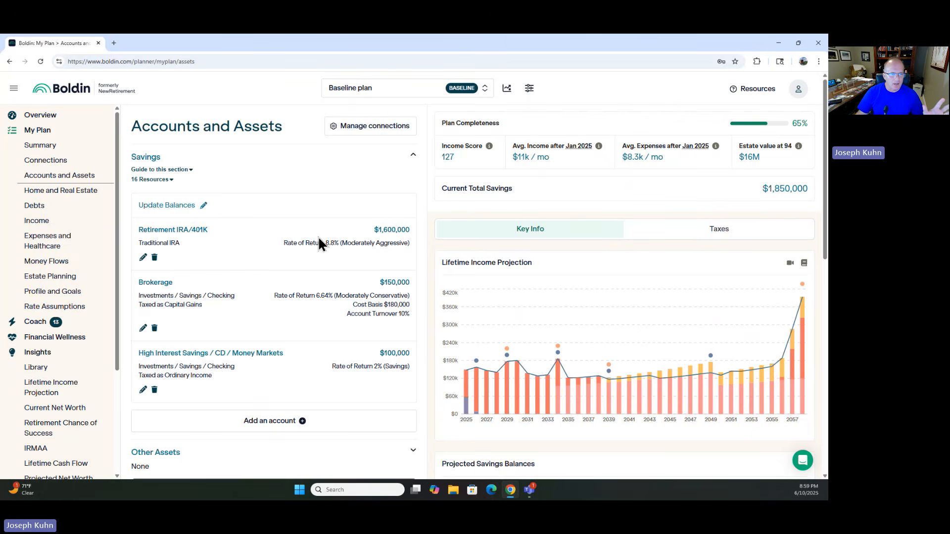
Step: Review the rate-of-return choices for the Retirement IRA/401K account and leave the editor without saving
click(143, 258)
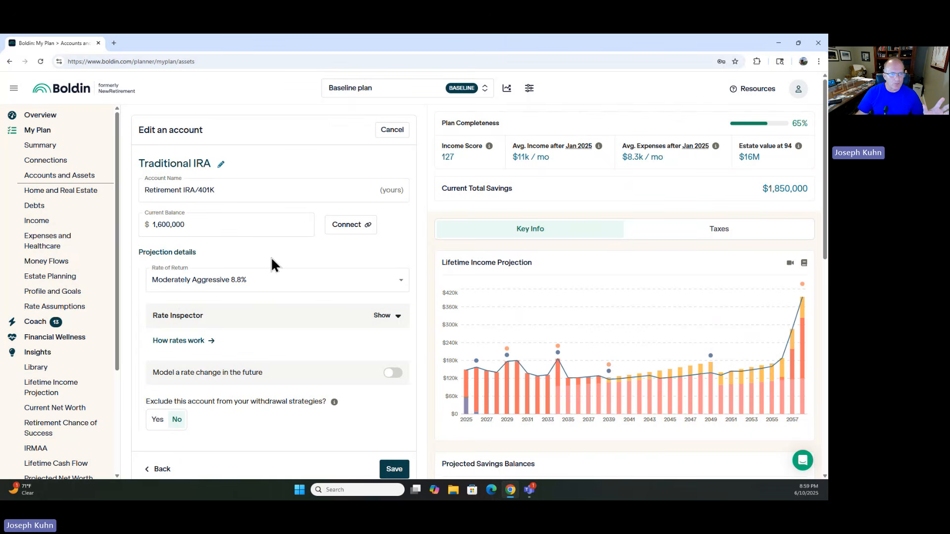
click(399, 281)
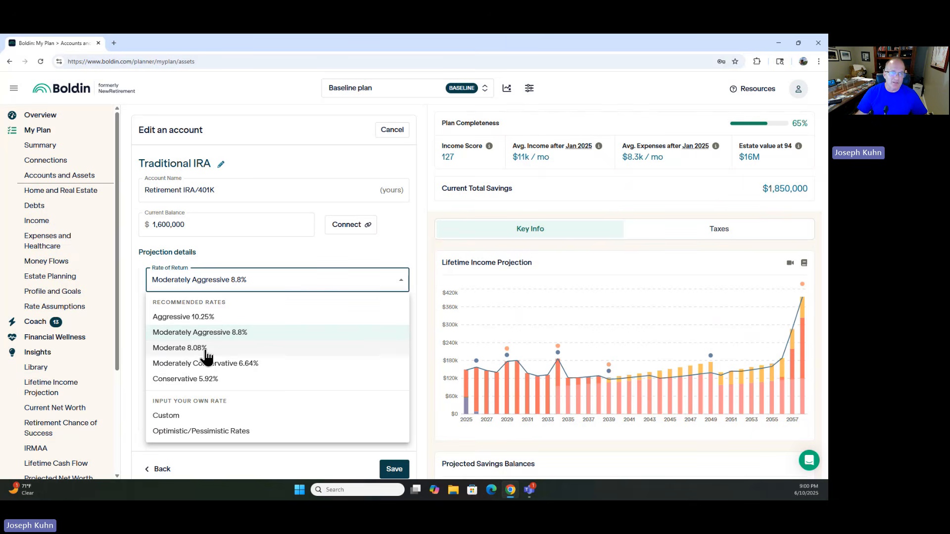
click(230, 337)
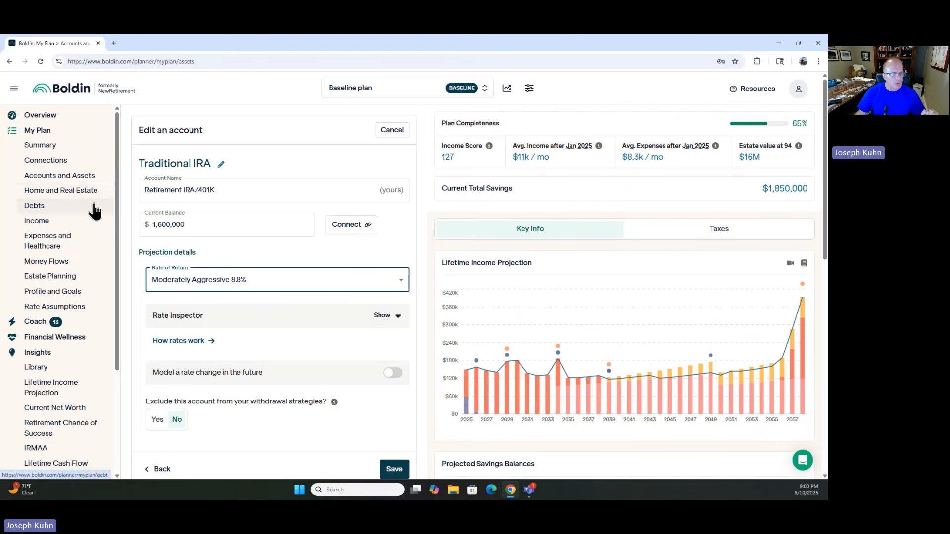
click(392, 130)
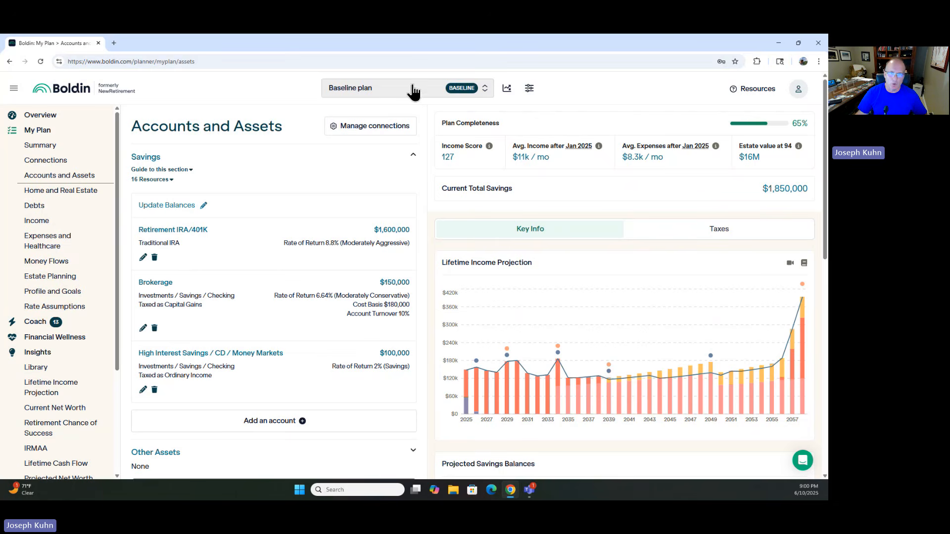
Step: Open the plan scenario list to see the available scenarios, then close it
click(484, 88)
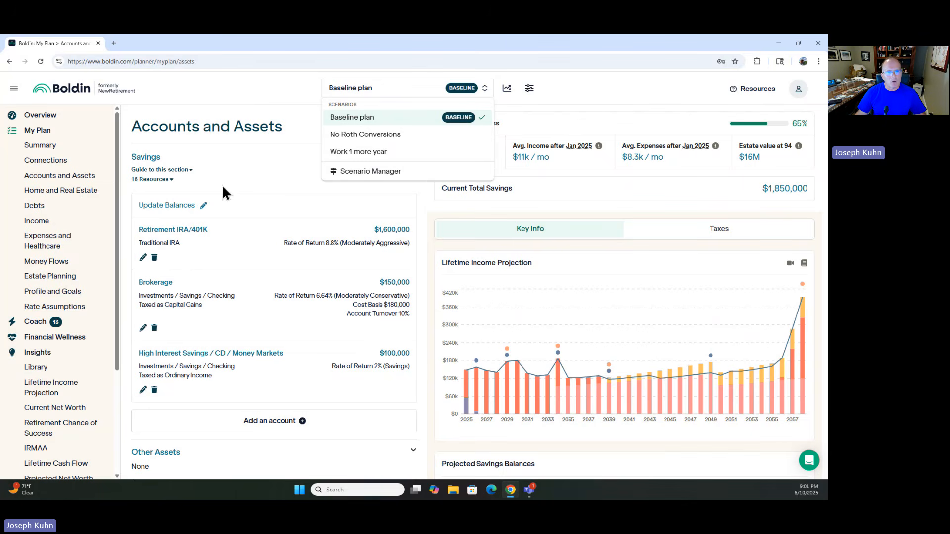
click(352, 84)
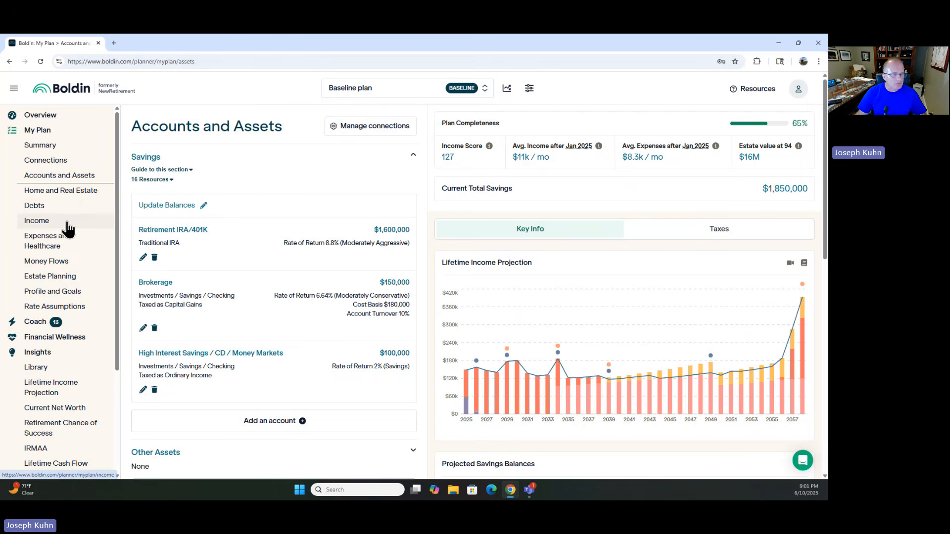
Step: On Money Flows, change the withdrawal strategy to Fixed Percentage Withdrawals at 4.00% starting Jan 2025 and save
click(60, 264)
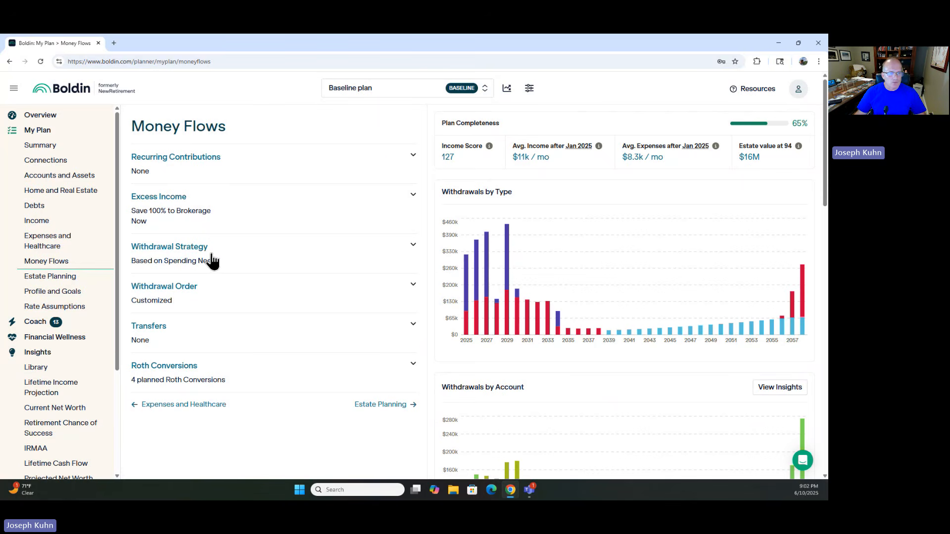
click(414, 244)
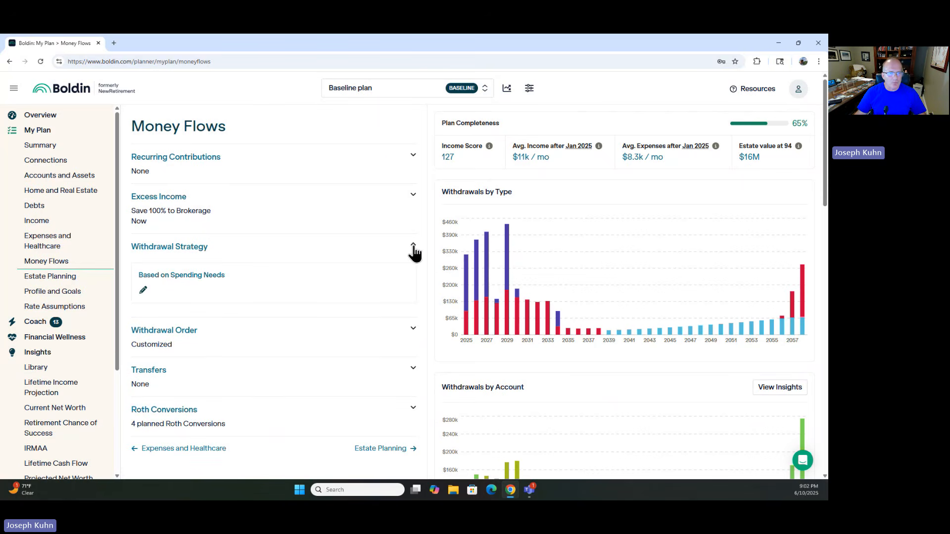
click(143, 290)
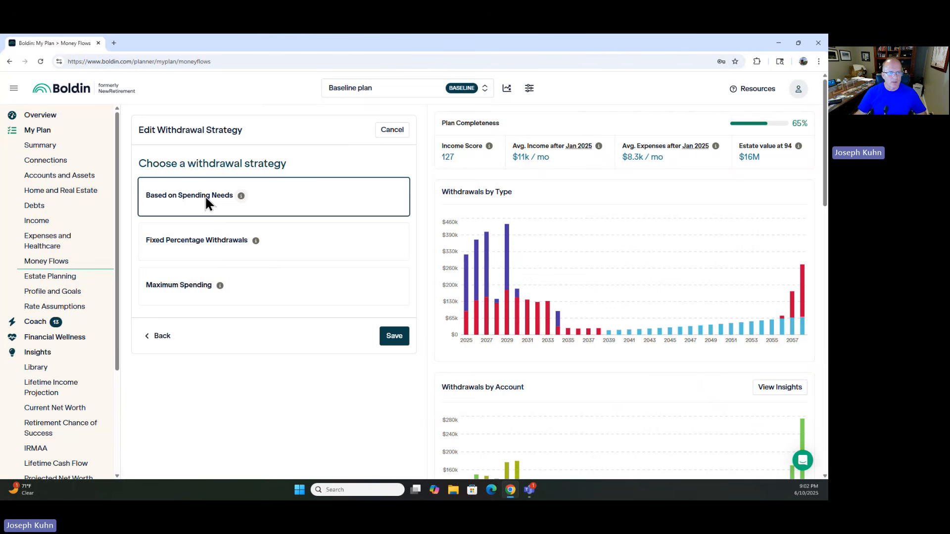
click(195, 243)
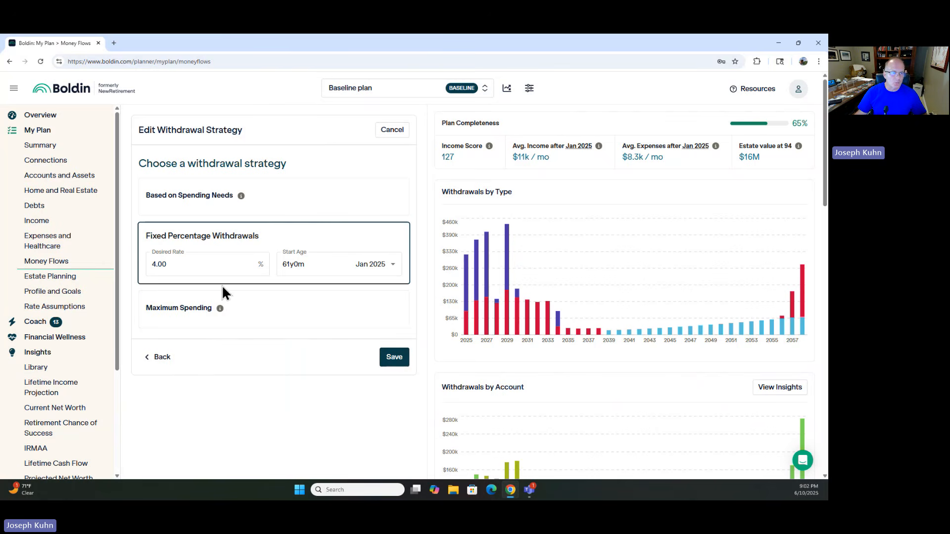
click(394, 358)
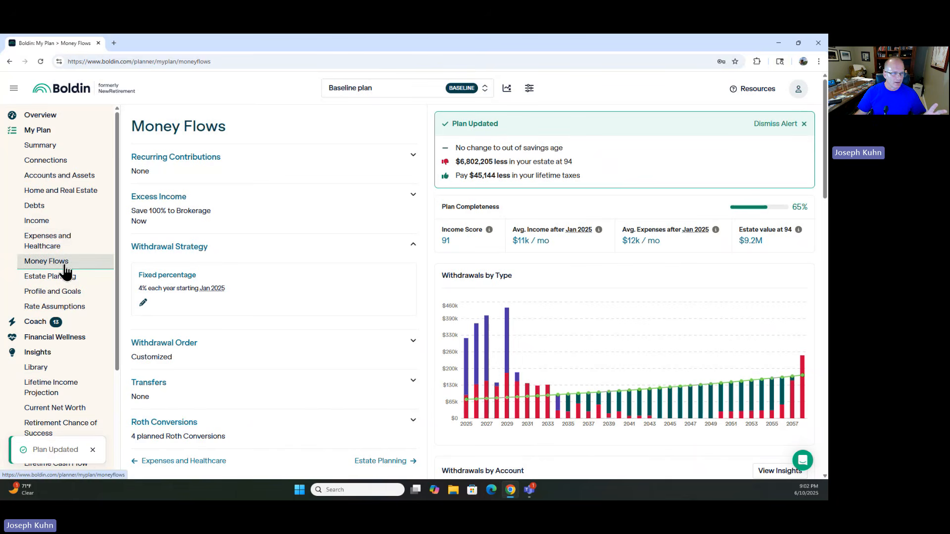
Step: Review the recurring expenses listed on the Expenses and Healthcare page
click(40, 245)
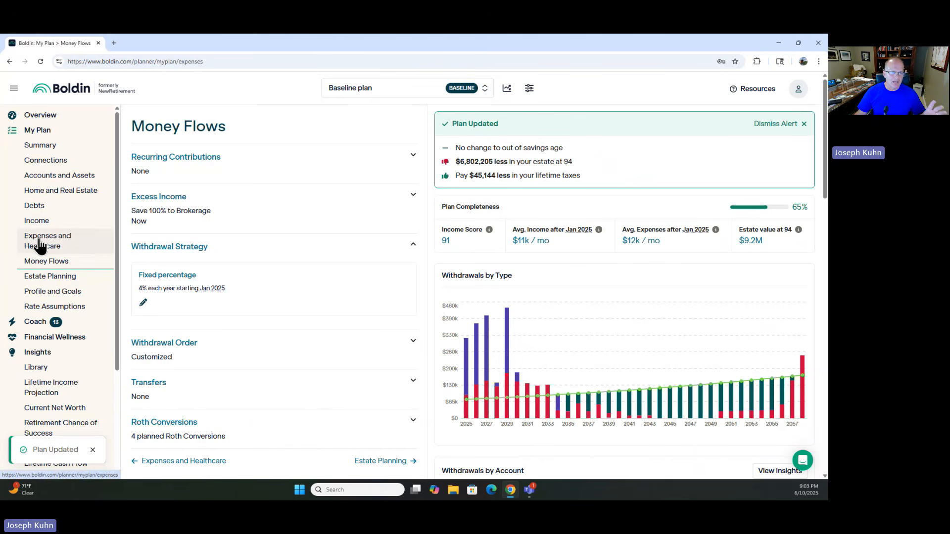
click(411, 158)
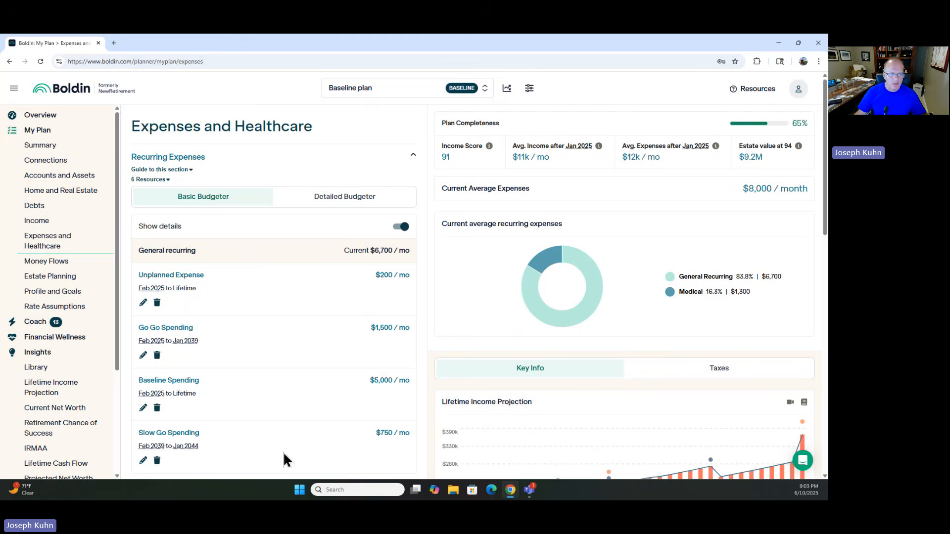
scroll(219, 395, down, 2)
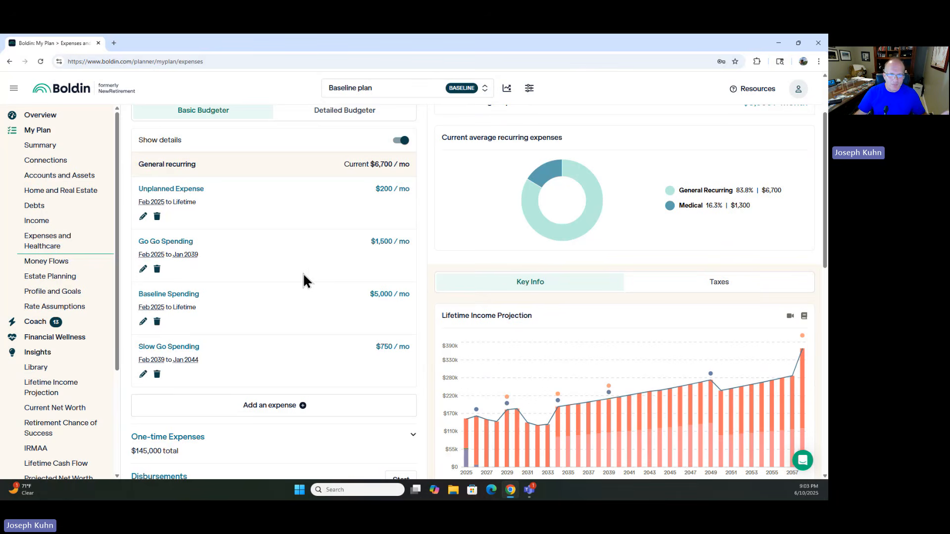
scroll(302, 257, up, 1)
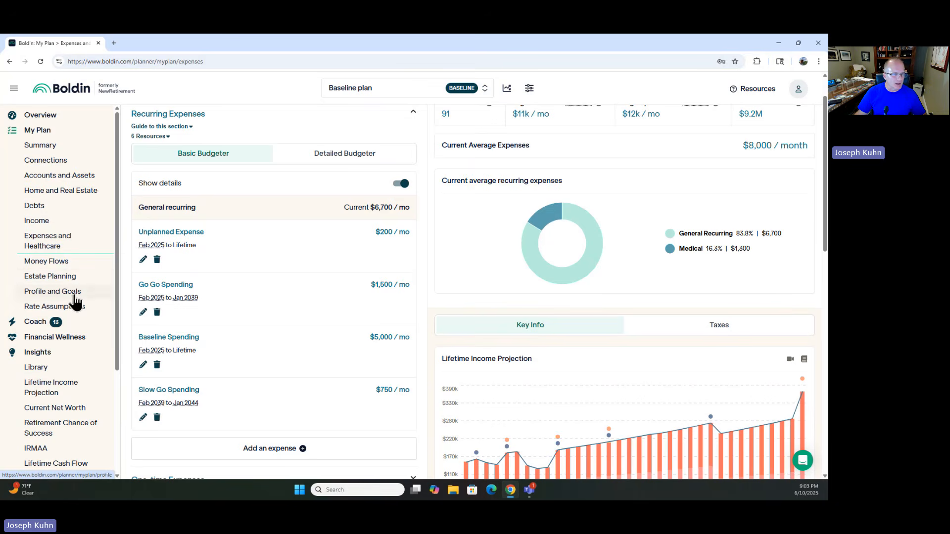
Step: Back on Money Flows, move Retirement IRA/401K to first place in the withdrawal order and save the order
click(51, 263)
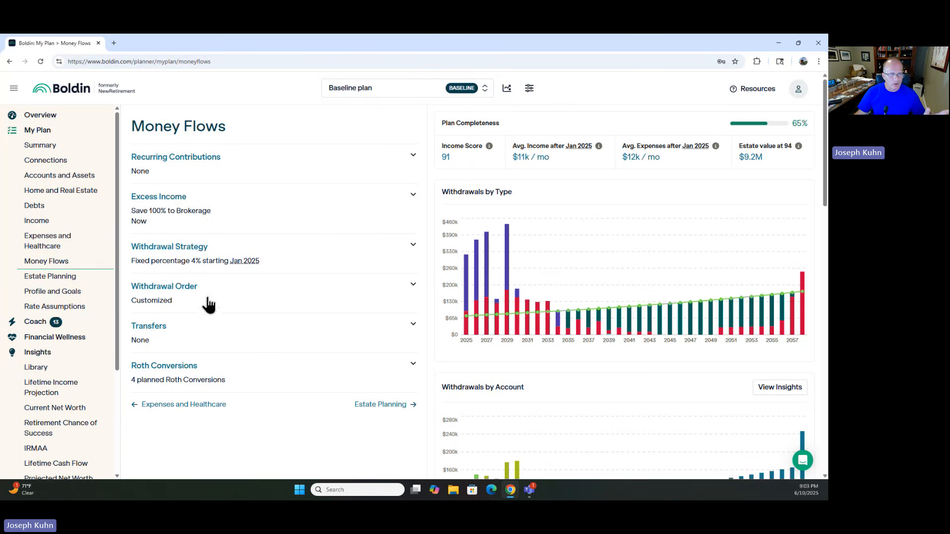
click(412, 291)
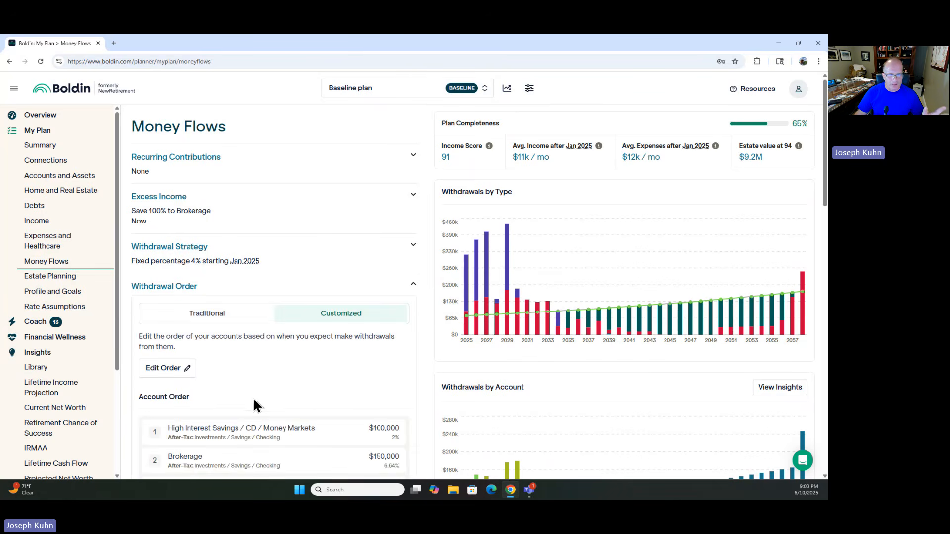
scroll(254, 397, down, 3)
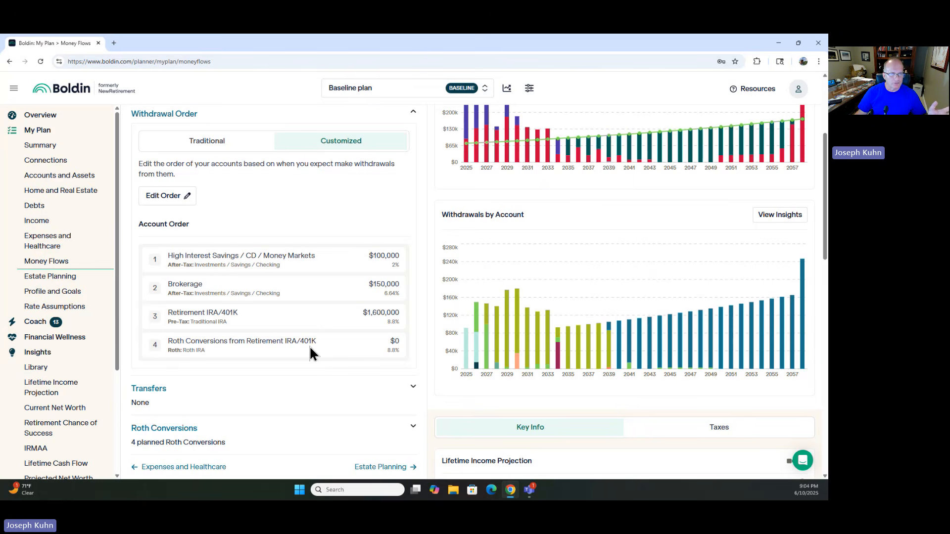
click(167, 196)
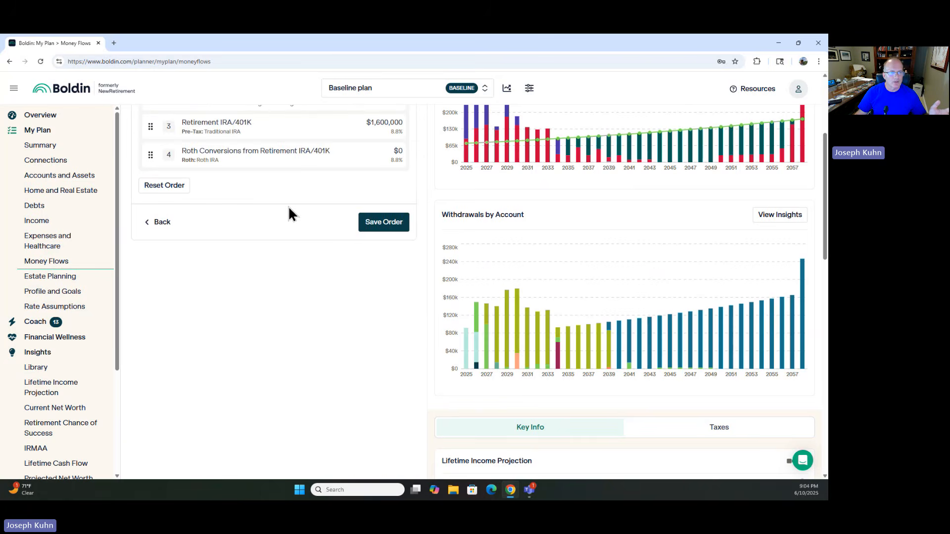
scroll(280, 218, up, 4)
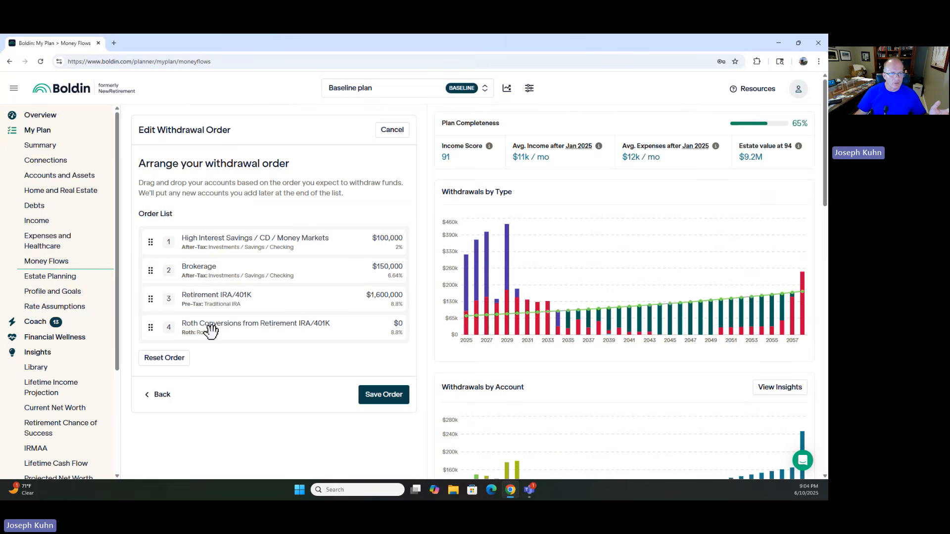
mouse_move(213, 300)
mouse_down()
mouse_move(212, 226)
mouse_move(205, 273)
mouse_move(153, 333)
mouse_move(207, 310)
mouse_move(205, 284)
mouse_move(213, 295)
mouse_up()
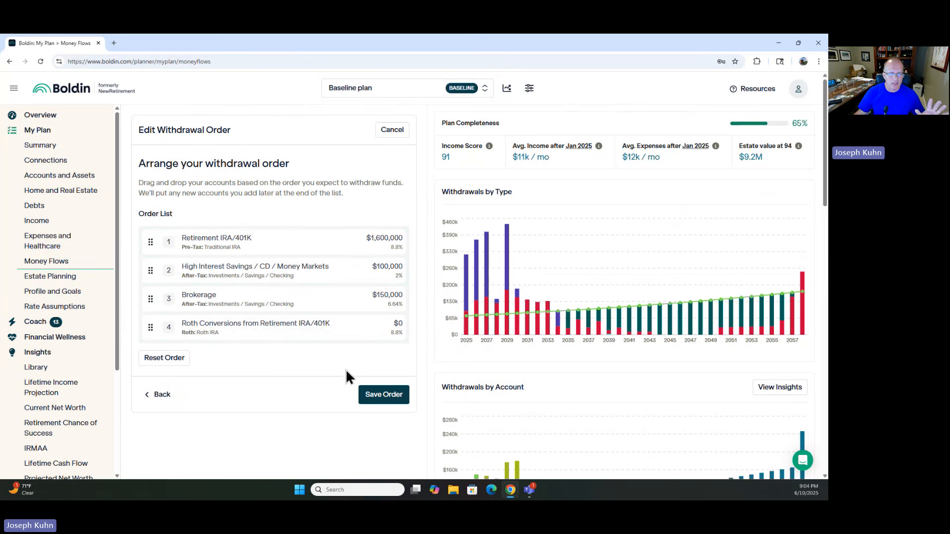
click(374, 397)
Step: Move Retirement IRA/401K back to third place in the withdrawal order and save the order
scroll(207, 391, down, 2)
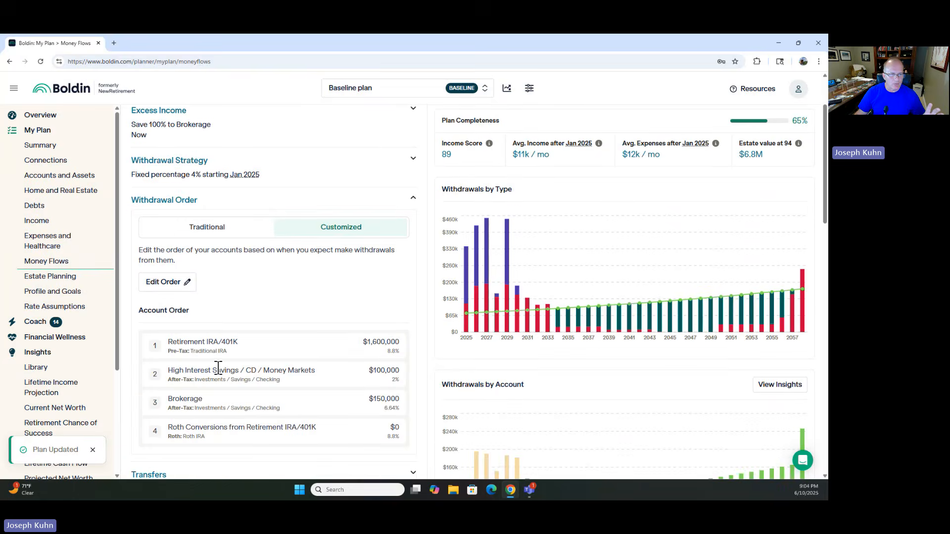
scroll(245, 376, down, 1)
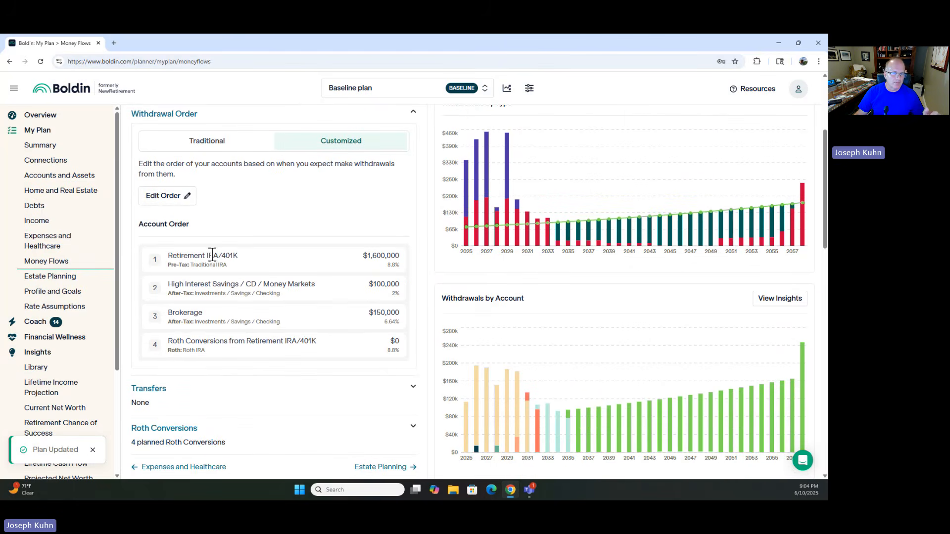
click(164, 197)
scroll(224, 272, up, 2)
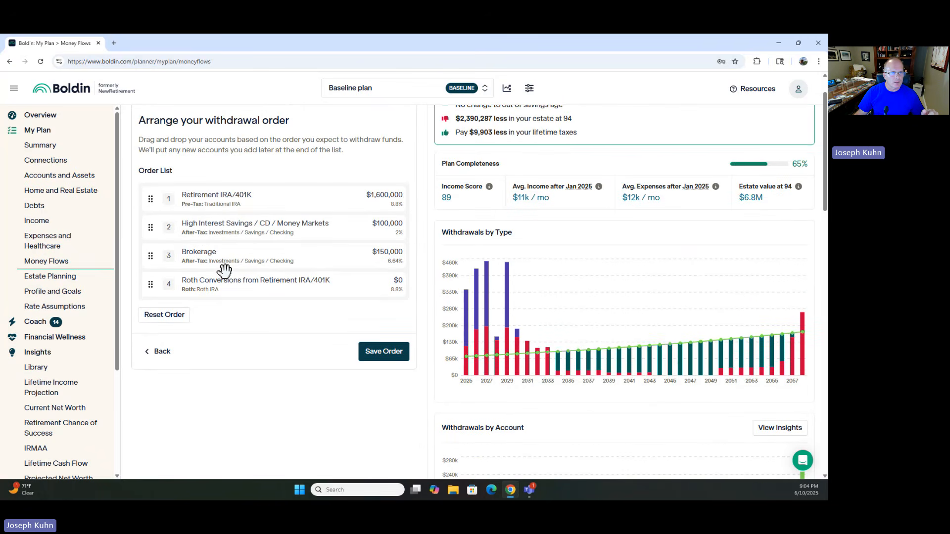
drag(216, 198, 218, 270)
click(376, 354)
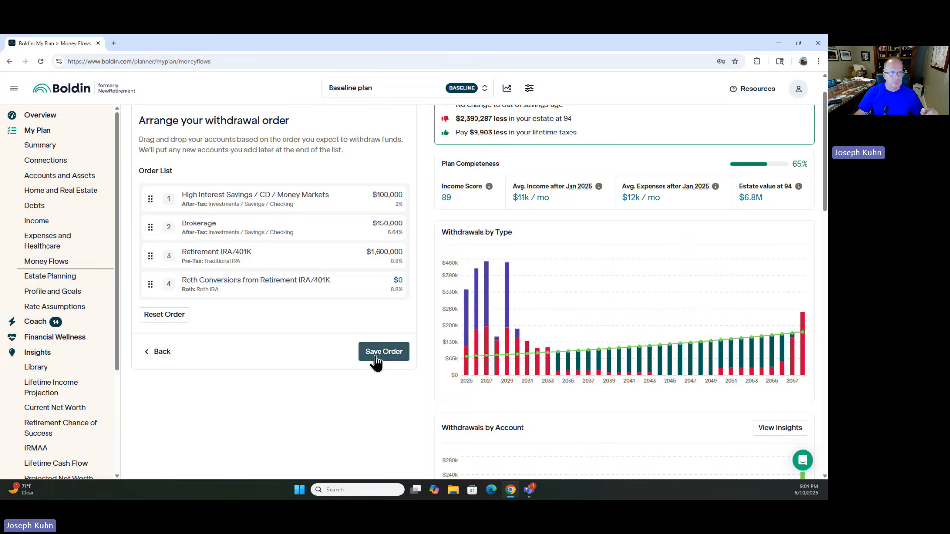
Step: Open the Transfers section and add a transfer from Retirement IRA/401K to High Interest Savings / CD / Money Markets
scroll(301, 377, down, 4)
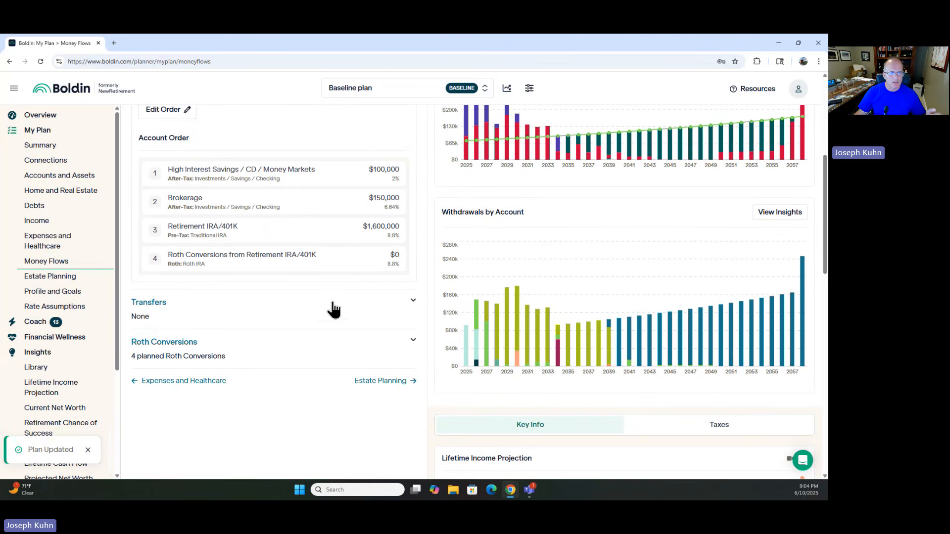
scroll(321, 327, up, 3)
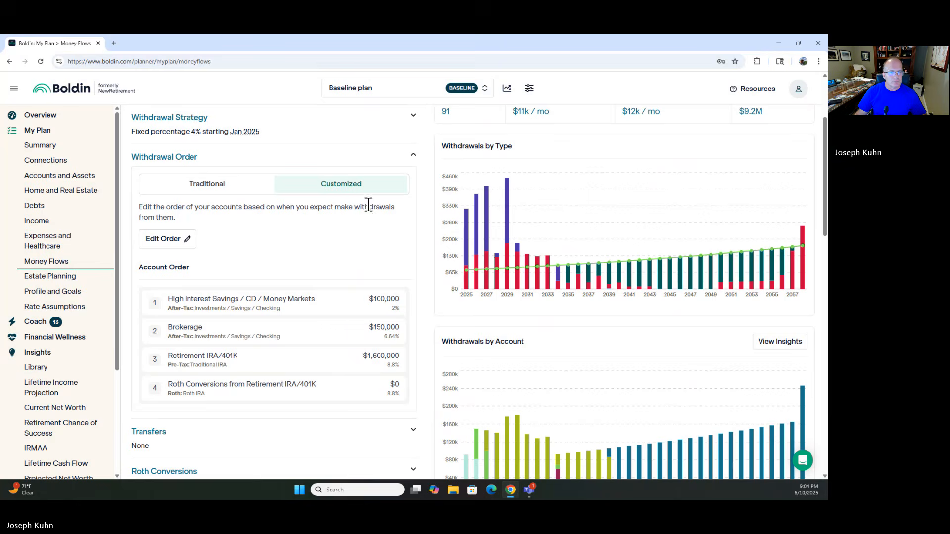
scroll(221, 282, down, 4)
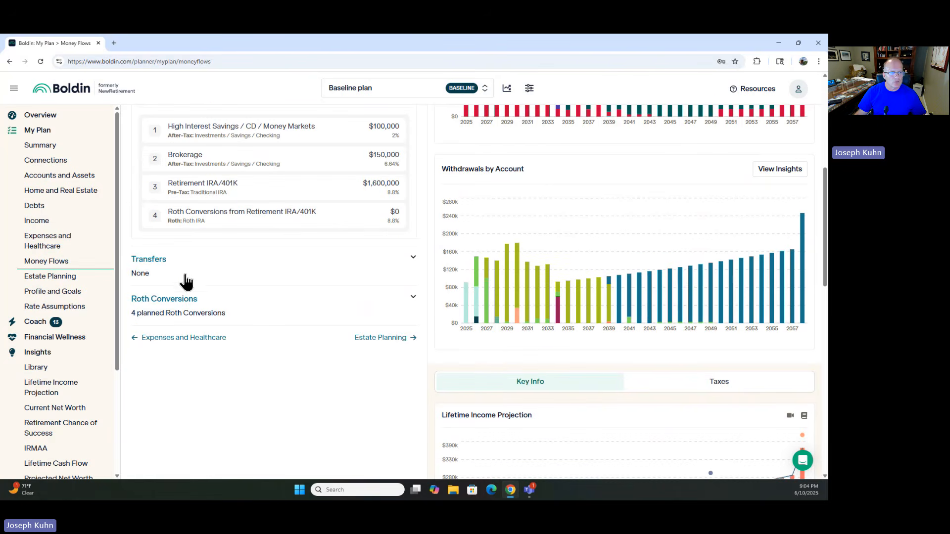
click(413, 259)
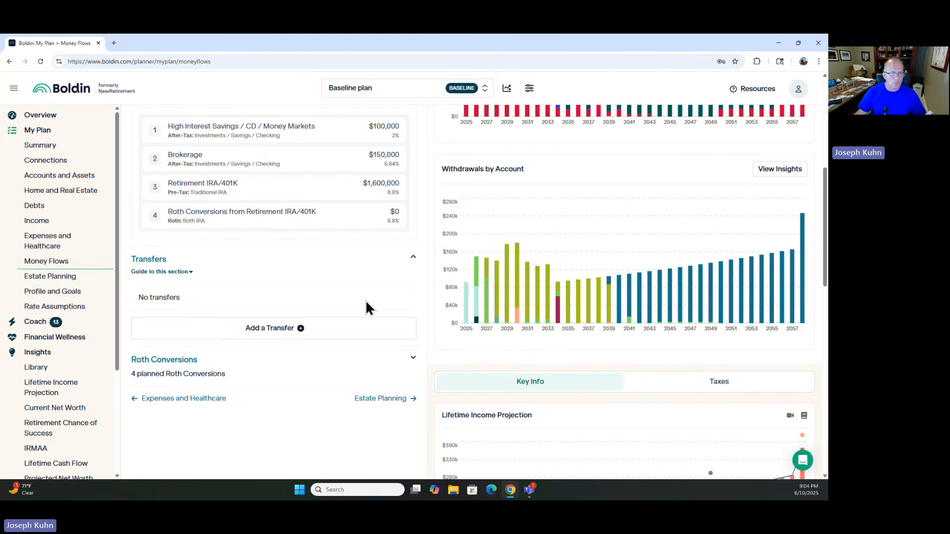
click(255, 329)
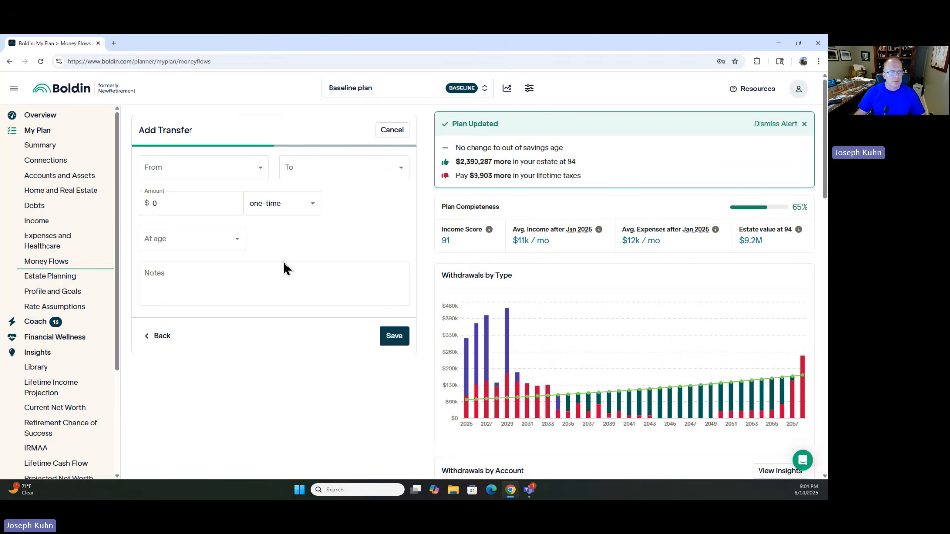
click(260, 172)
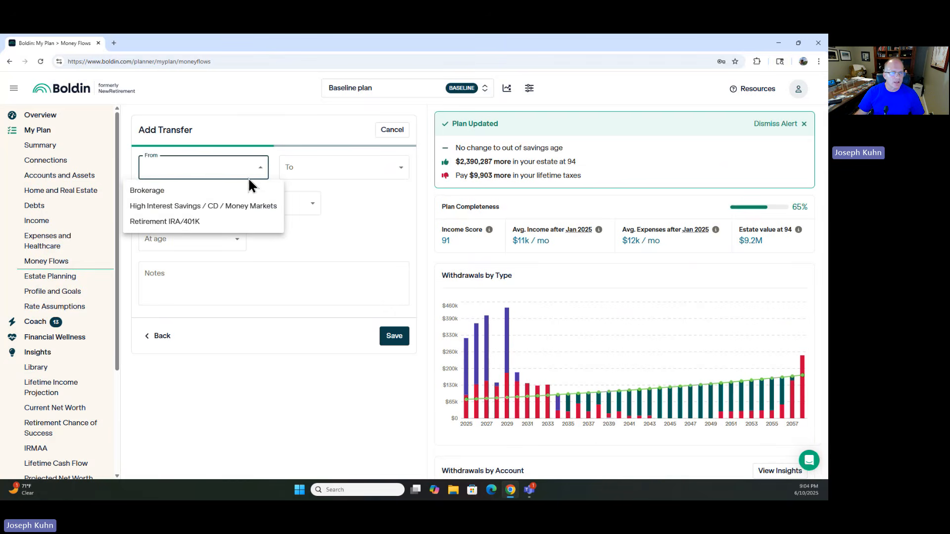
click(167, 222)
click(396, 171)
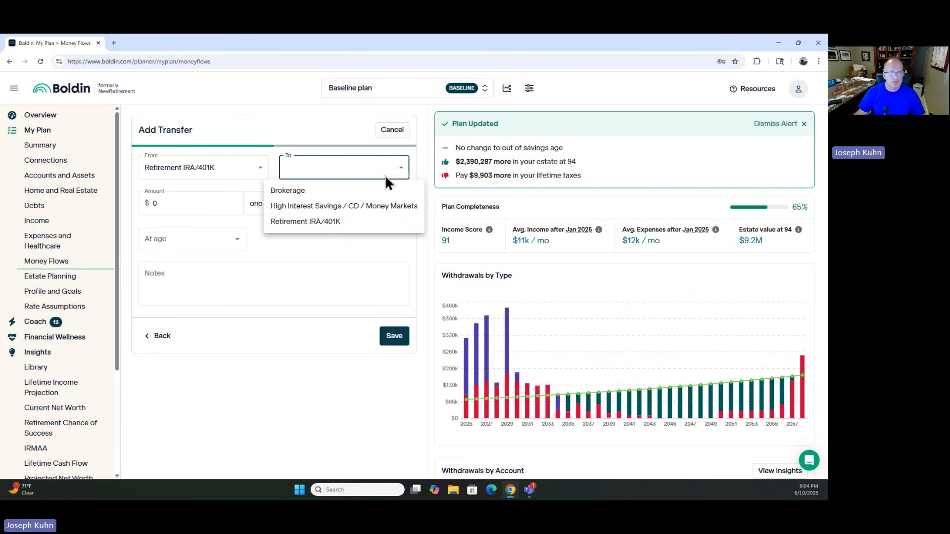
click(307, 208)
Step: Set the transfer amount to $70,000 and make it recur annually
click(147, 204)
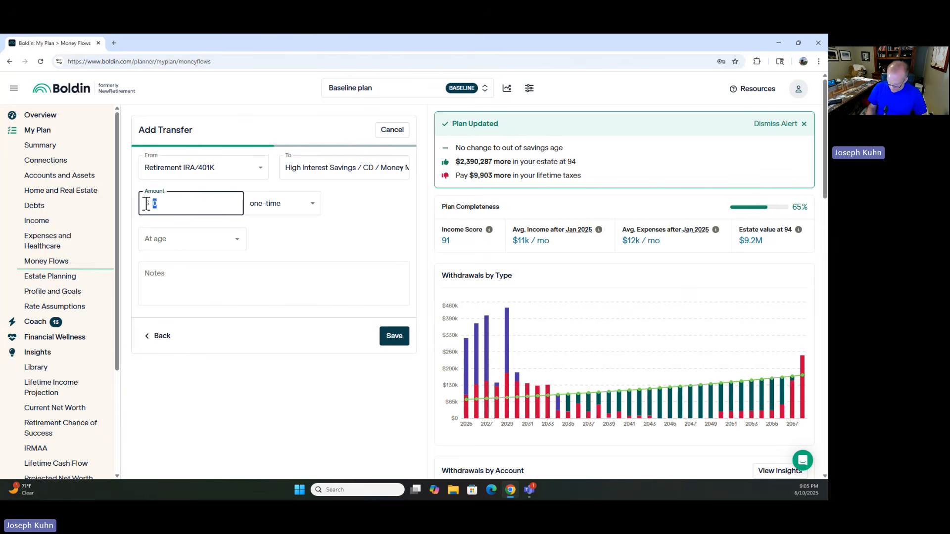
text(70,00)
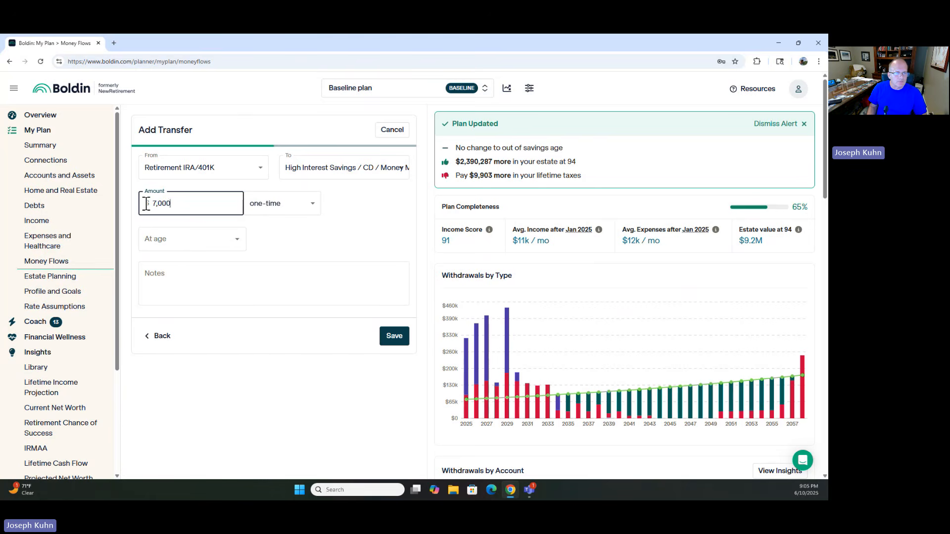
text(0)
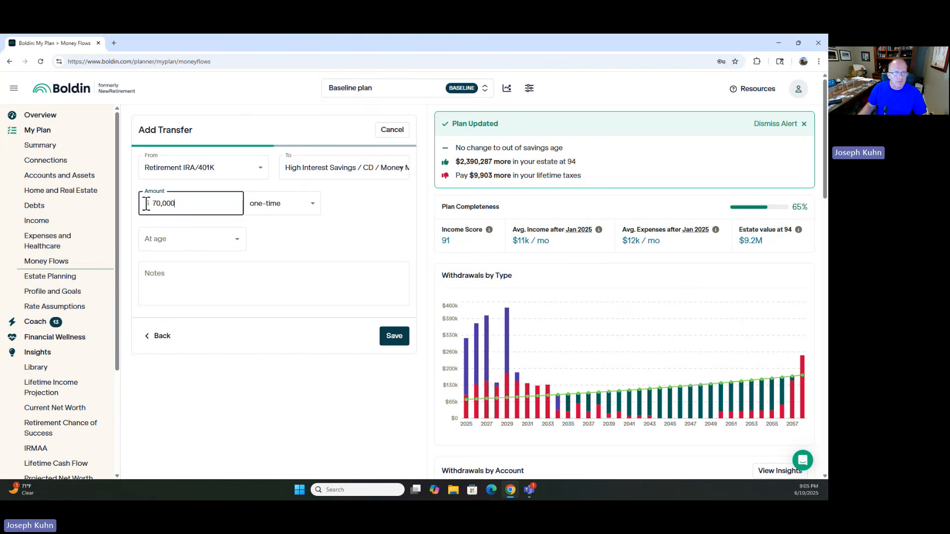
click(313, 204)
click(265, 241)
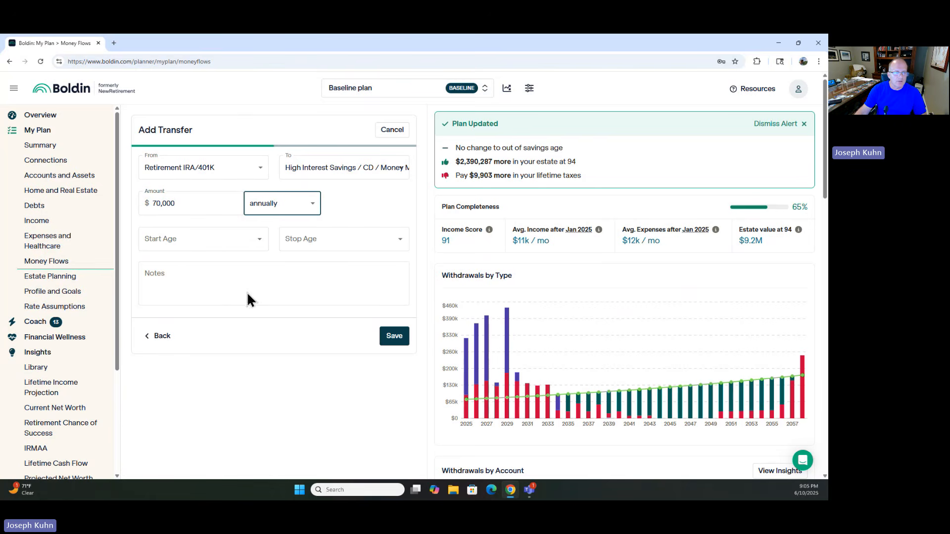
Step: Set the transfer's start age to 62y0m (Jan 2026)
click(260, 244)
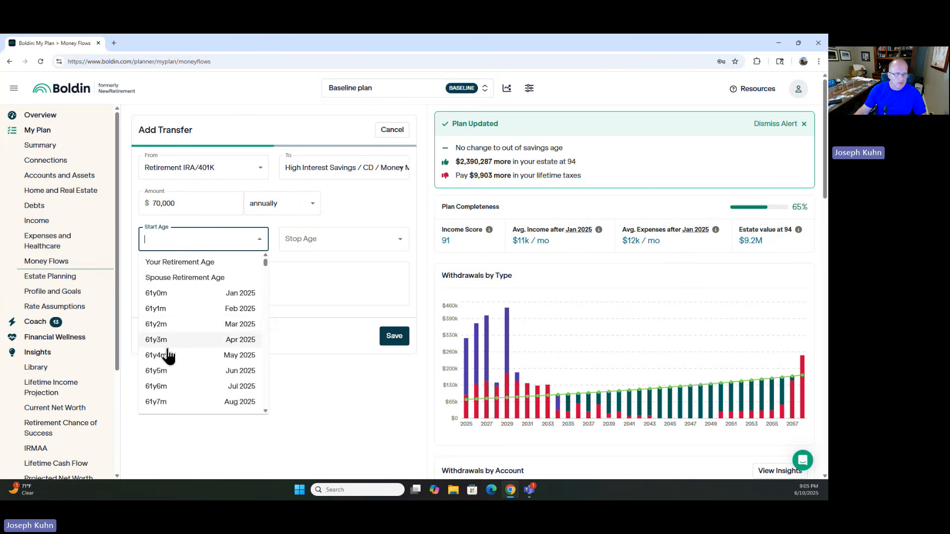
scroll(171, 356, down, 3)
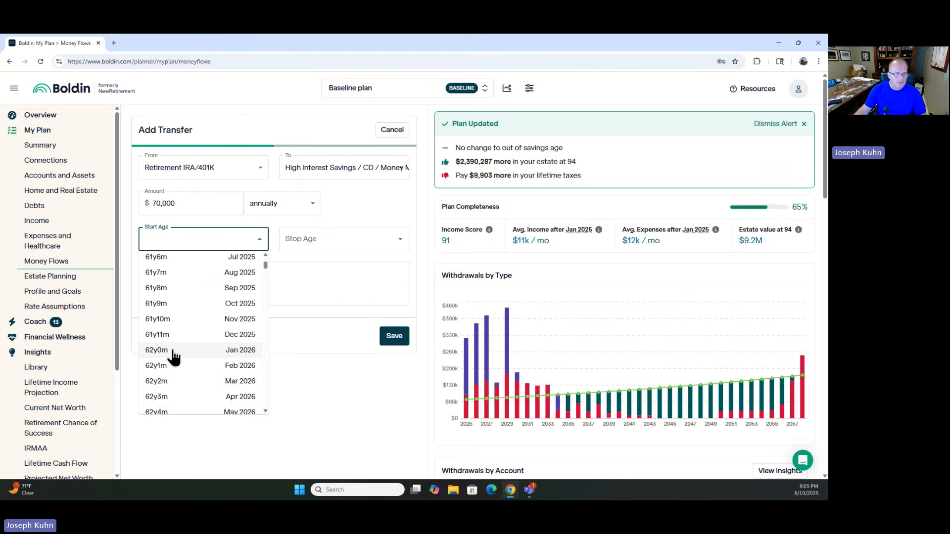
click(174, 352)
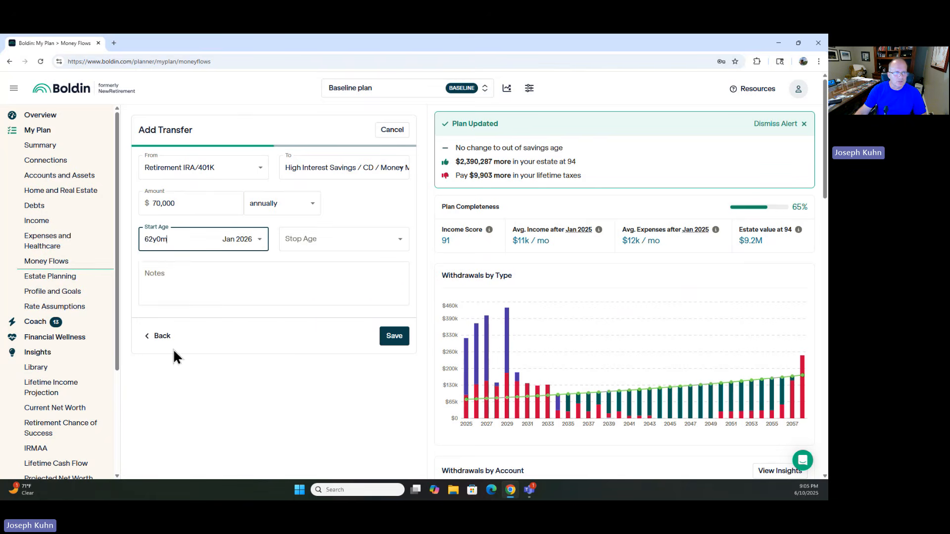
Step: Set the transfer's stop age to 70y0m (Jan 2034) and save the transfer
click(402, 241)
scroll(316, 339, down, 10)
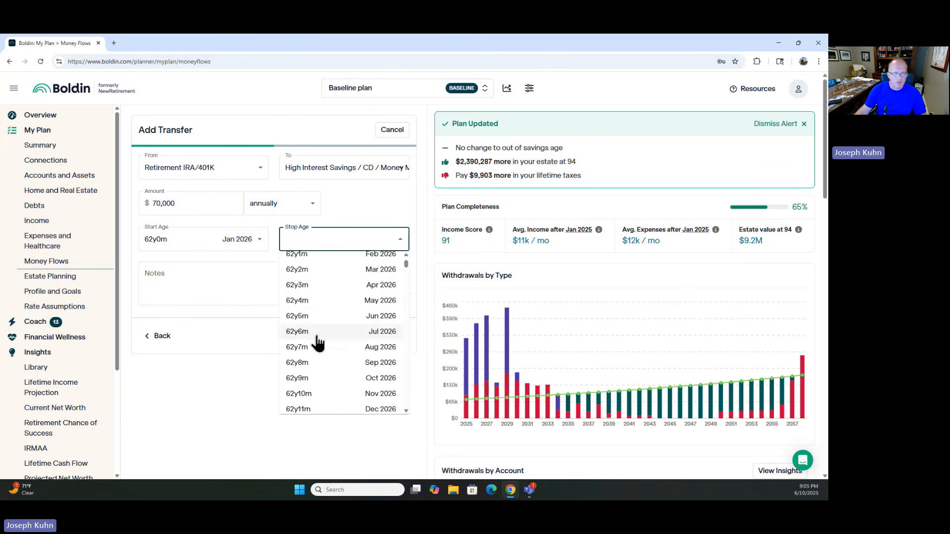
scroll(314, 342, down, 6)
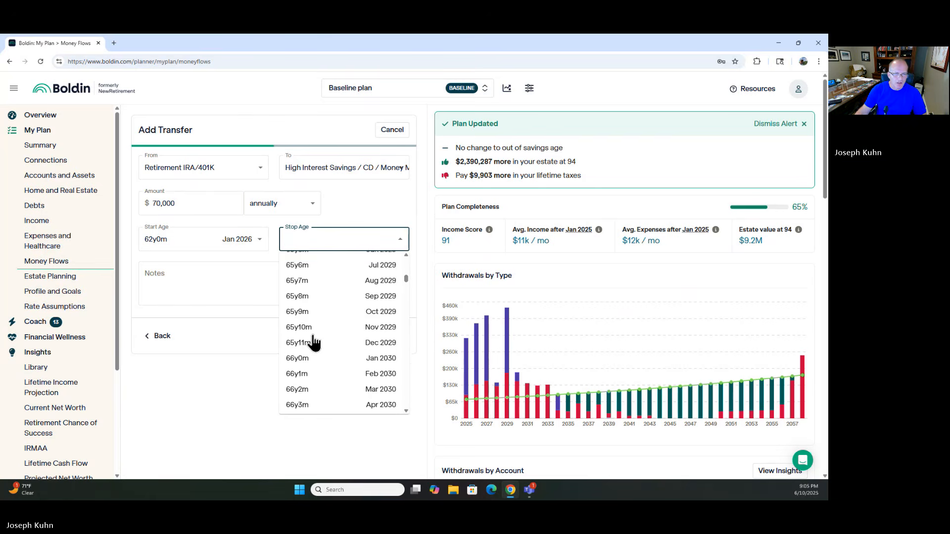
scroll(314, 342, down, 5)
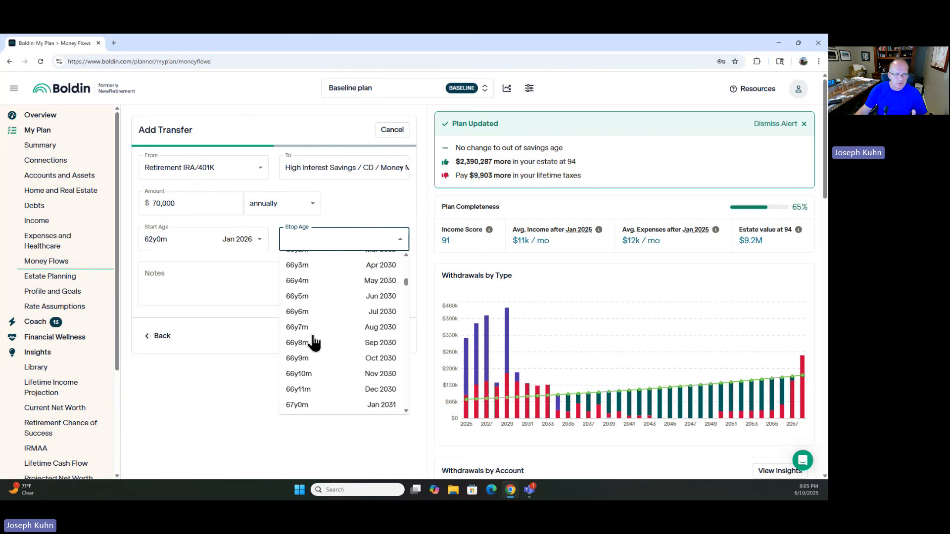
scroll(313, 342, down, 4)
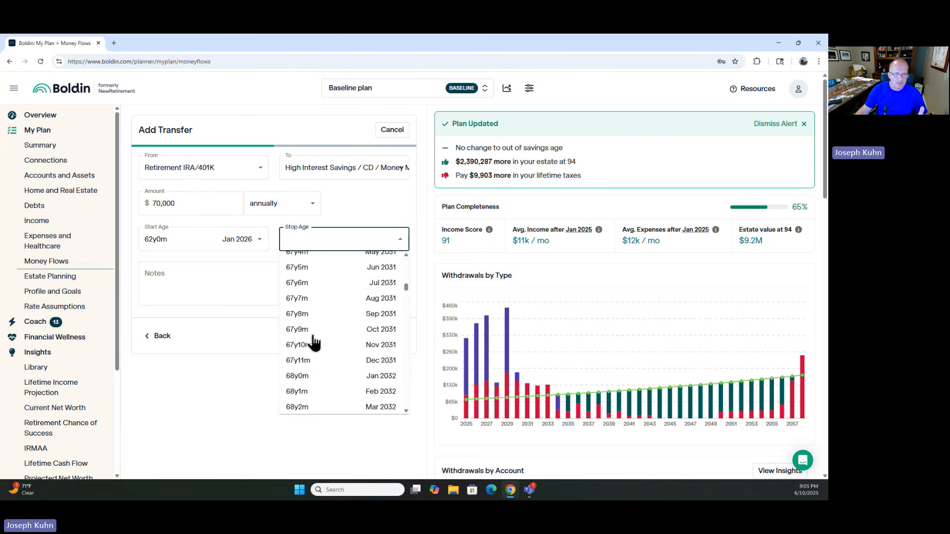
scroll(311, 343, down, 6)
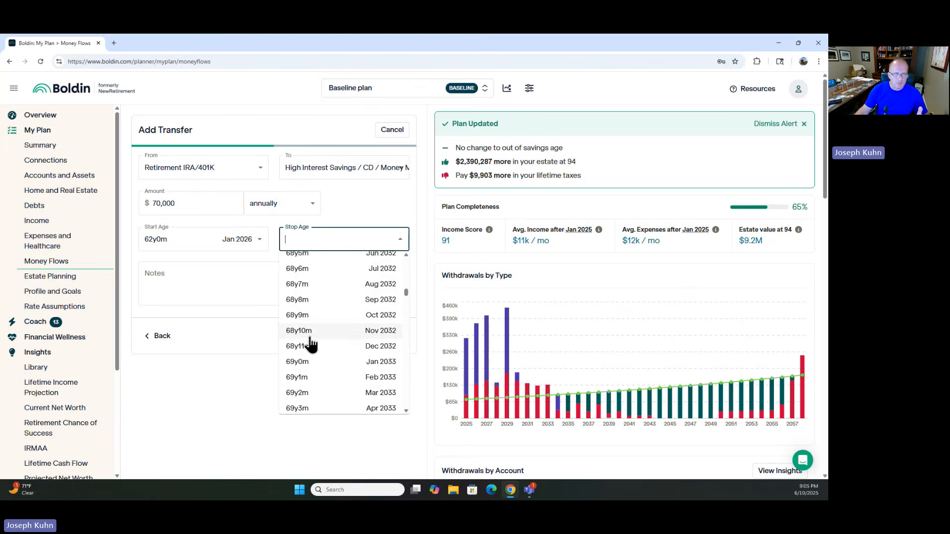
scroll(310, 344, down, 2)
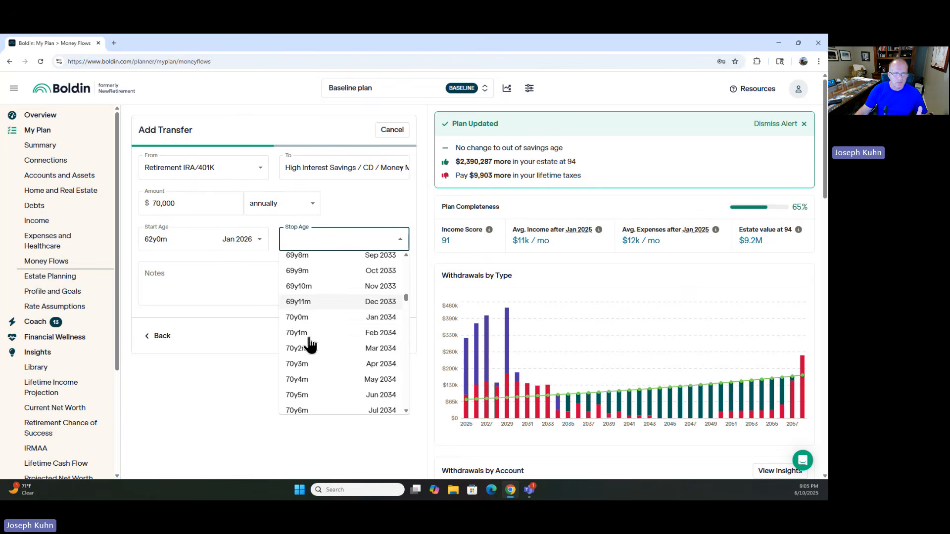
click(297, 320)
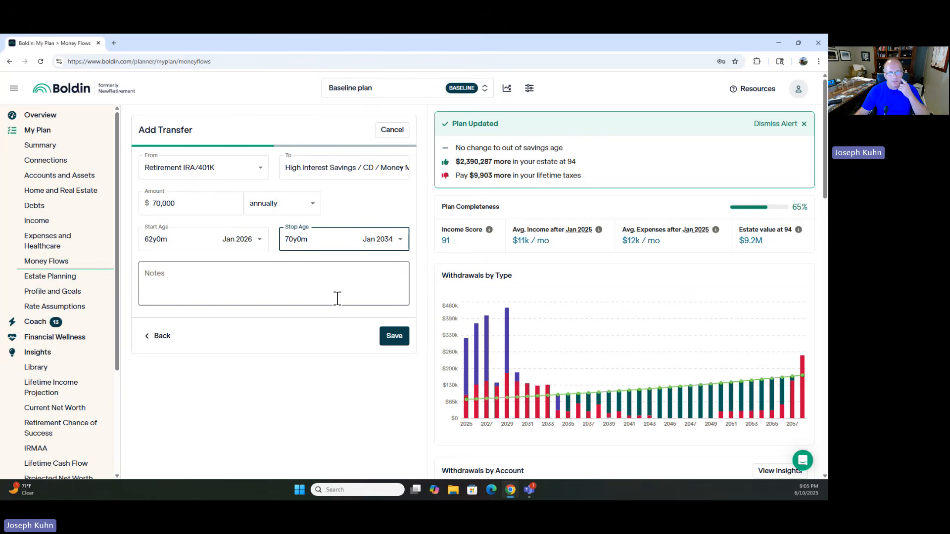
click(394, 336)
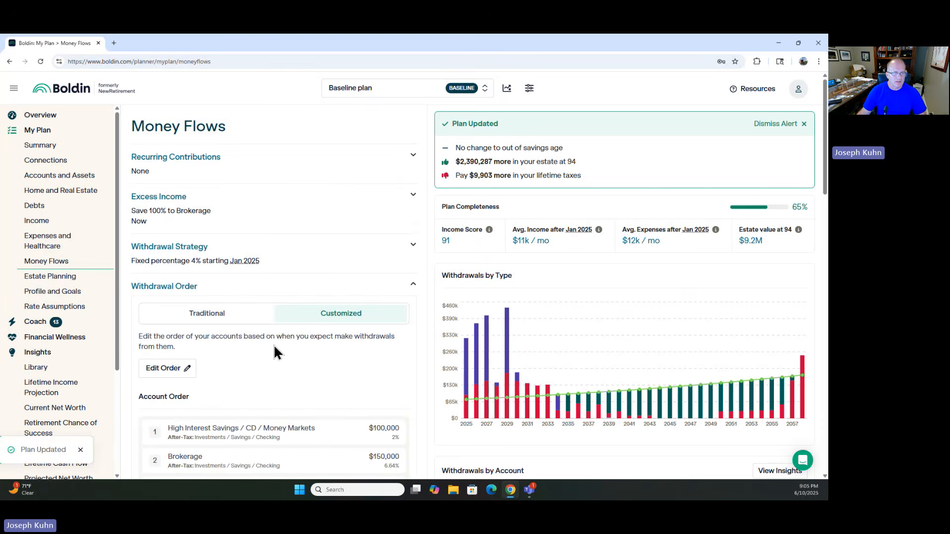
Step: Add a second transfer from Retirement IRA/401K to High Interest Savings / CD / Money Markets
scroll(274, 344, down, 5)
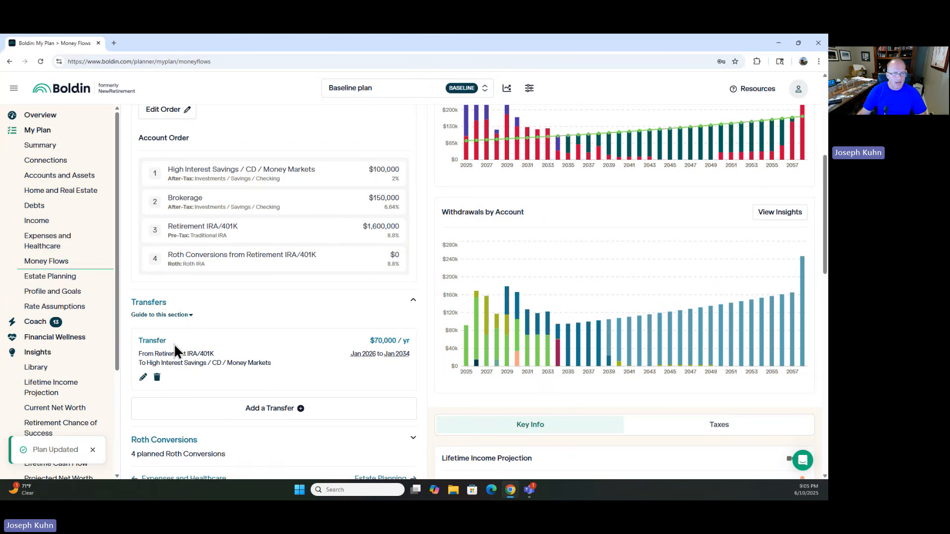
click(277, 409)
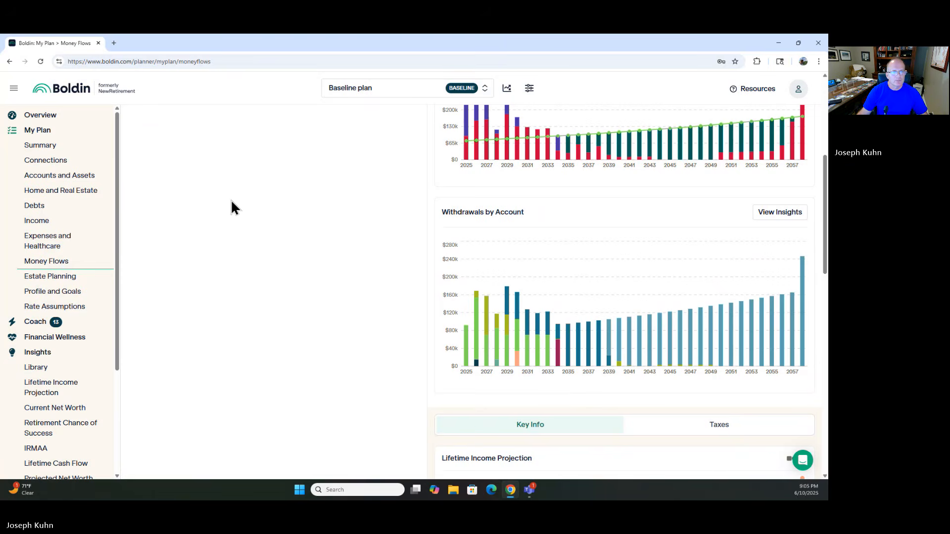
click(262, 169)
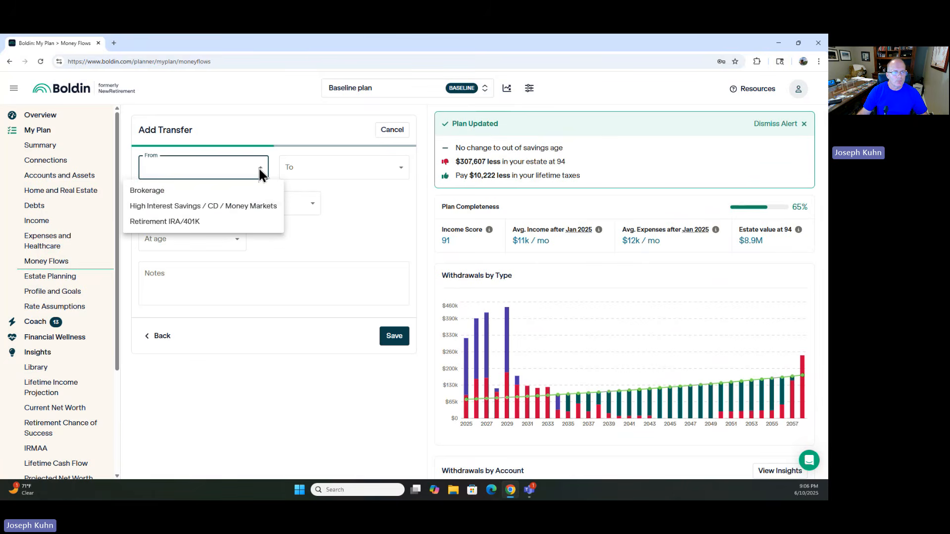
click(163, 222)
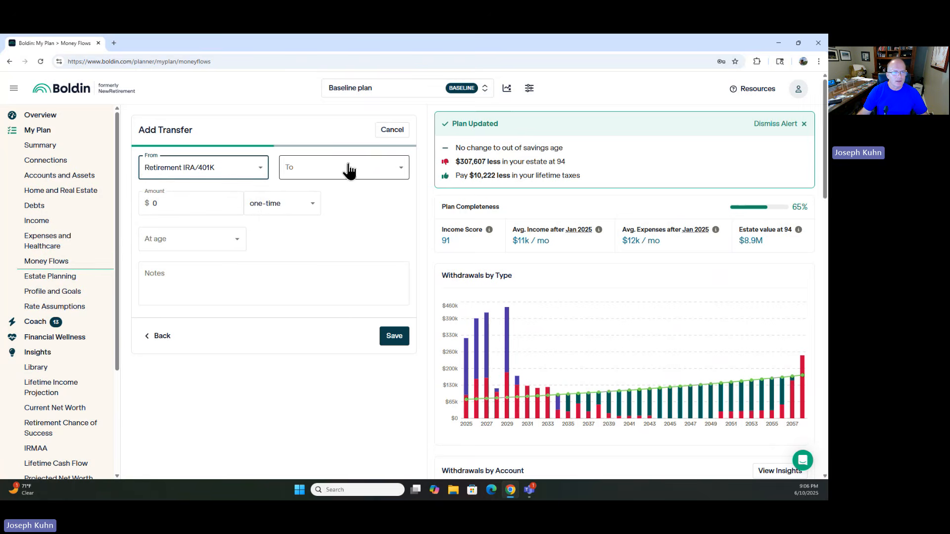
click(402, 171)
click(307, 206)
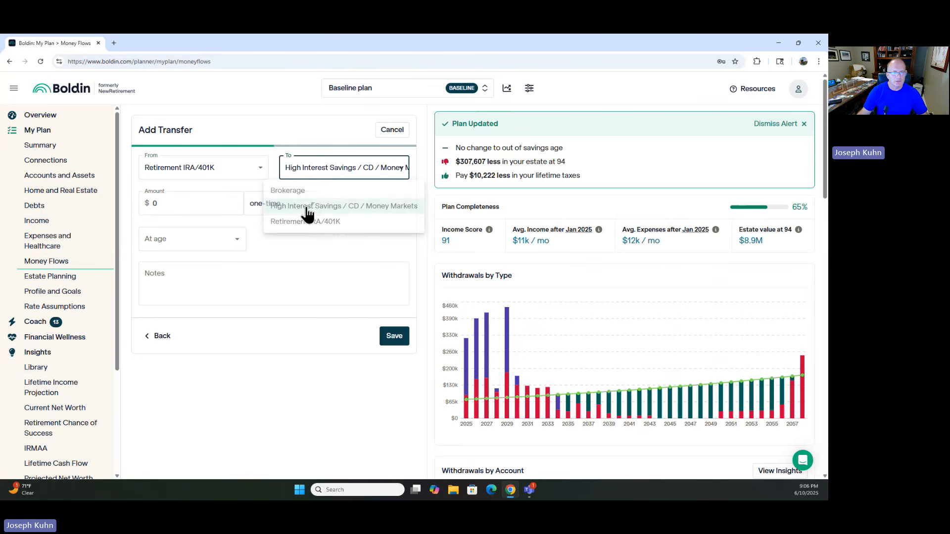
Step: Set the second transfer's amount to $25,000 and make it recur annually
click(189, 210)
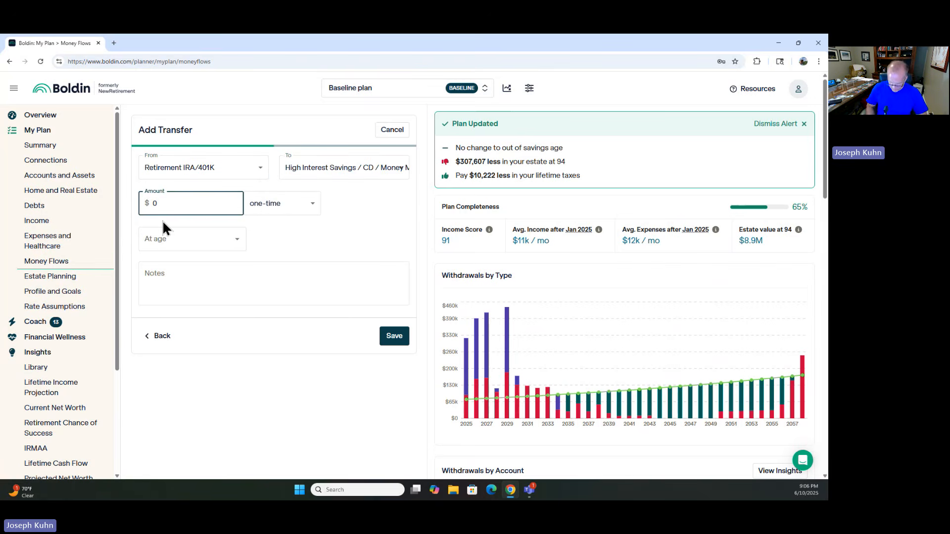
key(BackSpace)
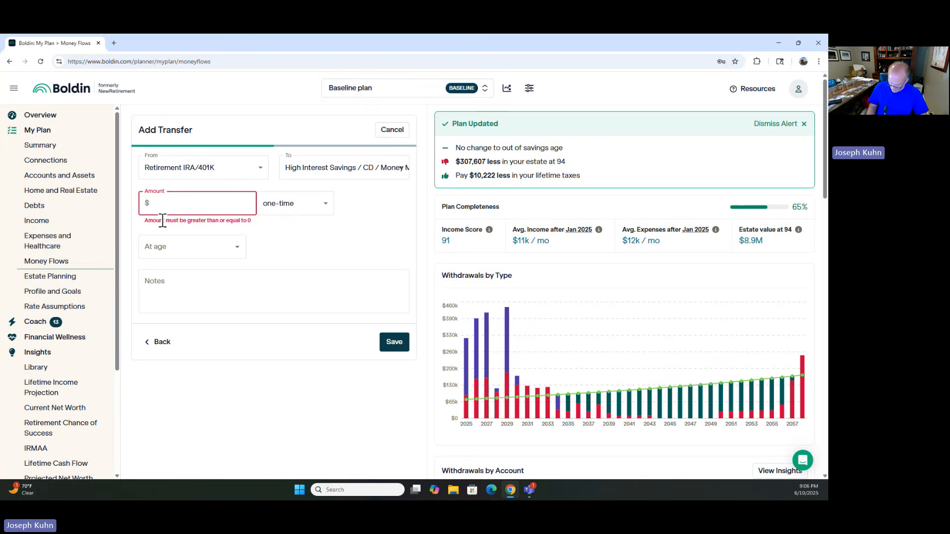
text(2500)
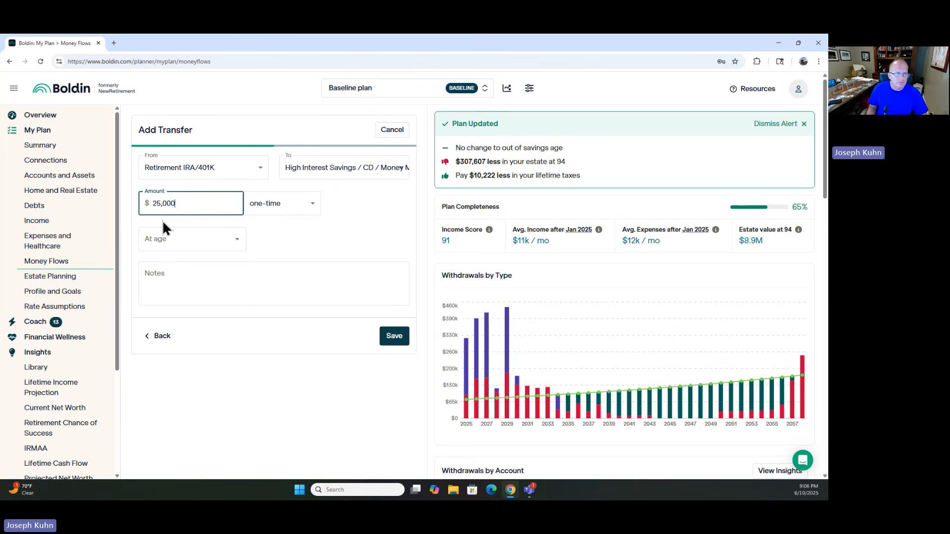
click(309, 202)
click(271, 241)
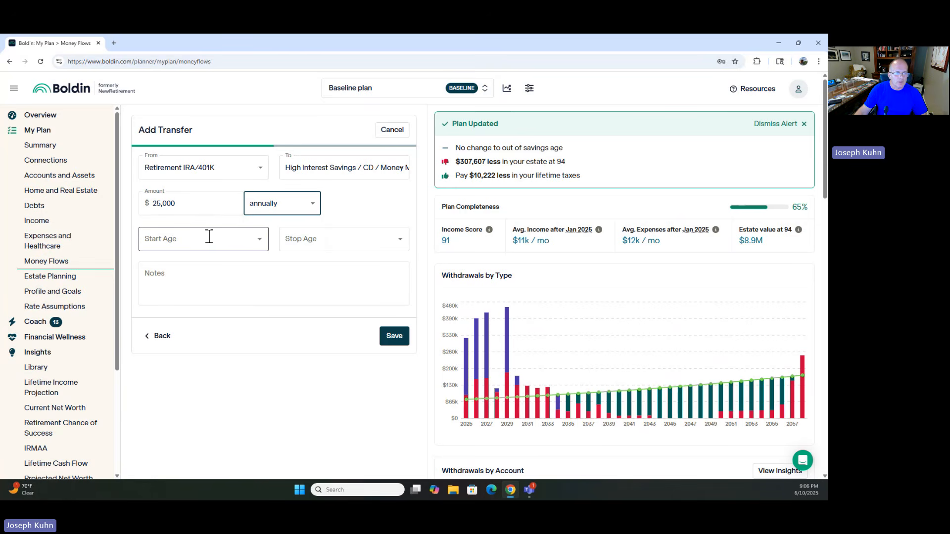
Step: Set the second transfer's start age to 70y0m (Jan 2034)
click(258, 244)
scroll(187, 341, down, 15)
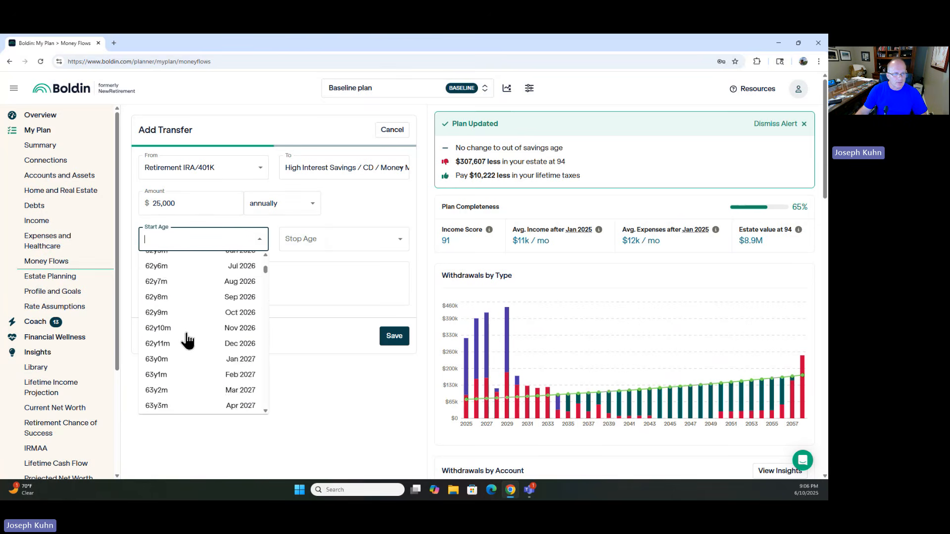
scroll(187, 340, down, 8)
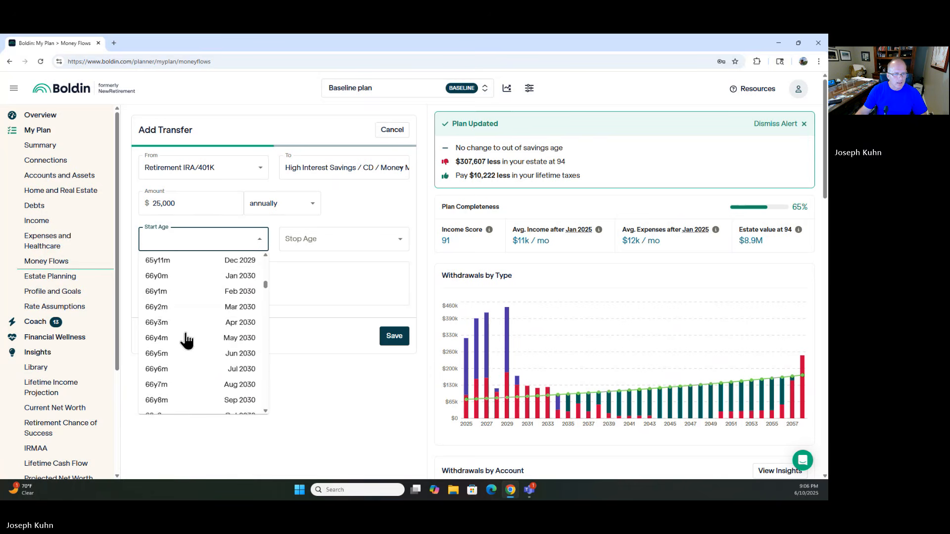
scroll(186, 342, down, 4)
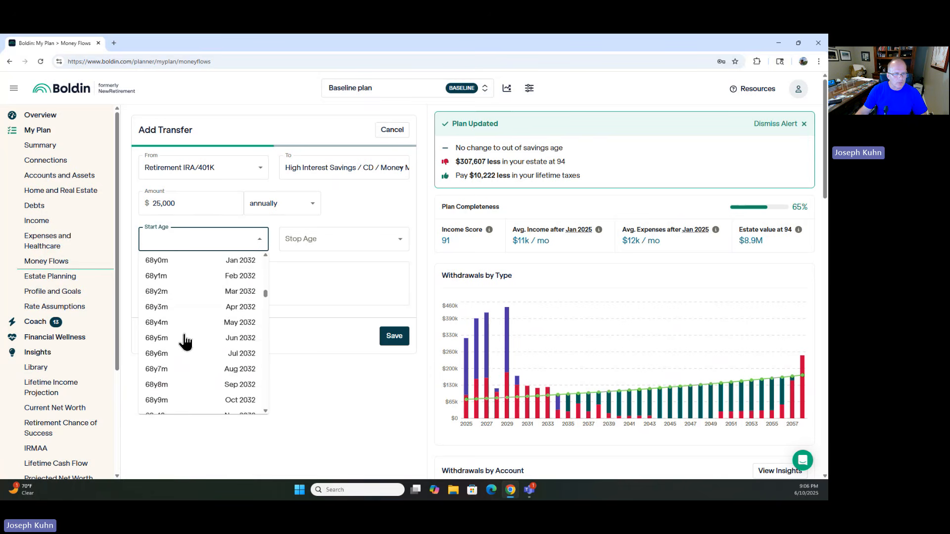
scroll(183, 341, down, 4)
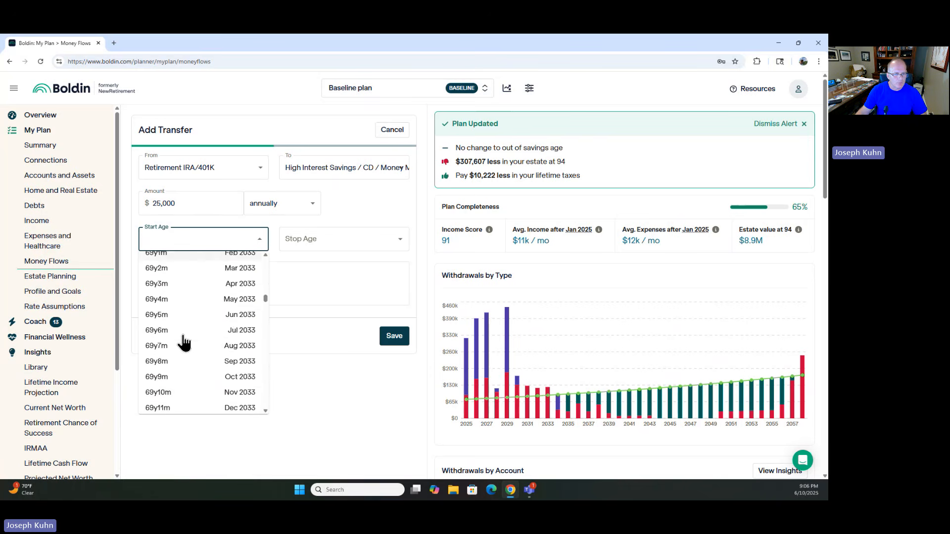
click(168, 336)
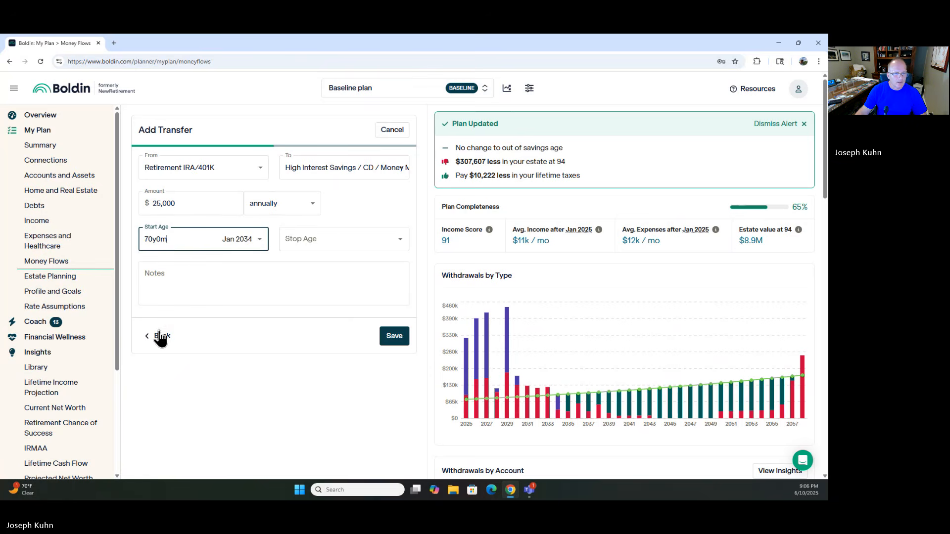
Step: Set the second transfer's stop age to 93y11m (Dec 2057) and save the transfer
click(400, 244)
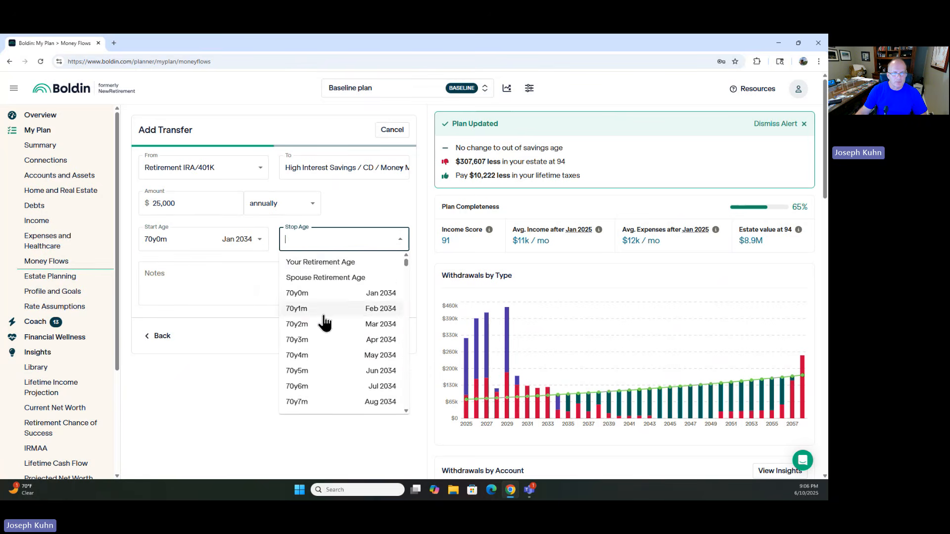
scroll(321, 324, down, 8)
scroll(319, 324, down, 20)
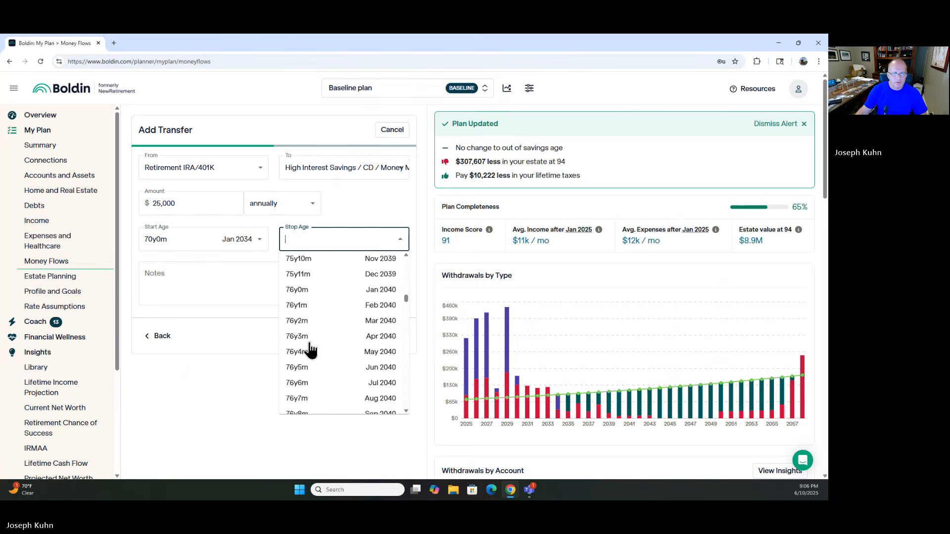
scroll(307, 355, down, 20)
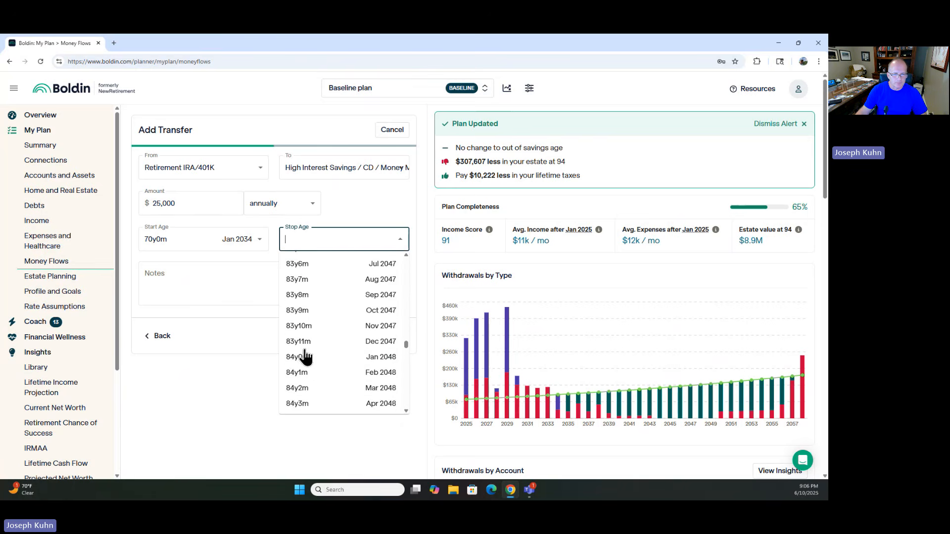
scroll(304, 360, down, 10)
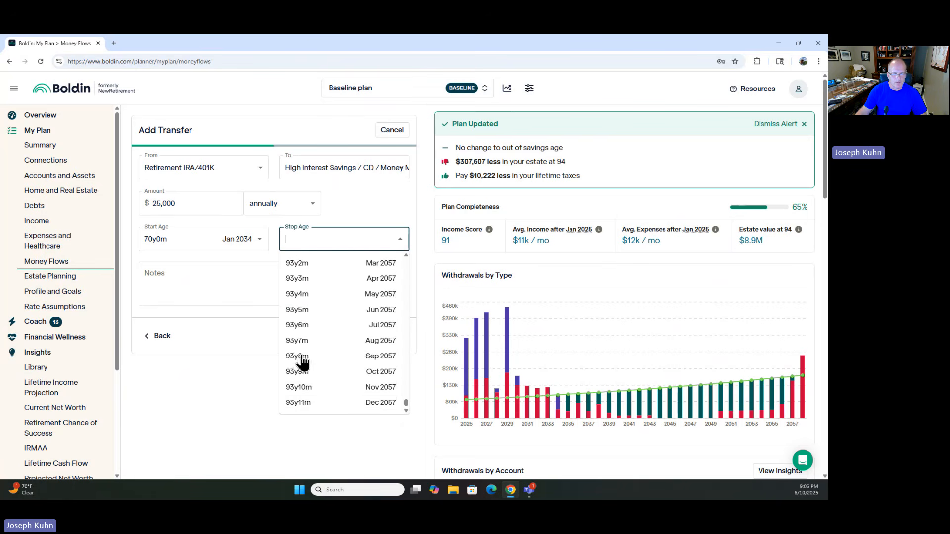
click(299, 402)
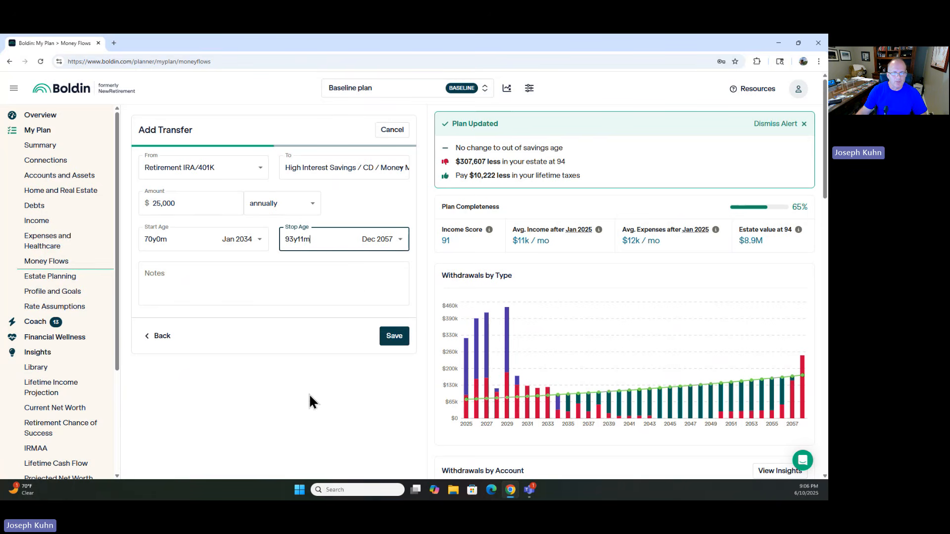
click(391, 337)
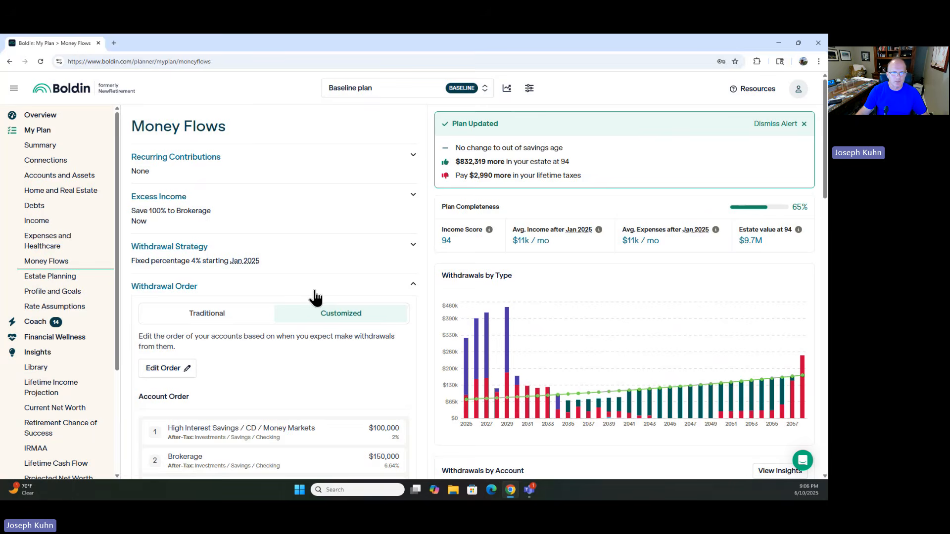
Step: Review the two saved transfers in the Transfers section of Money Flows
scroll(283, 367, down, 5)
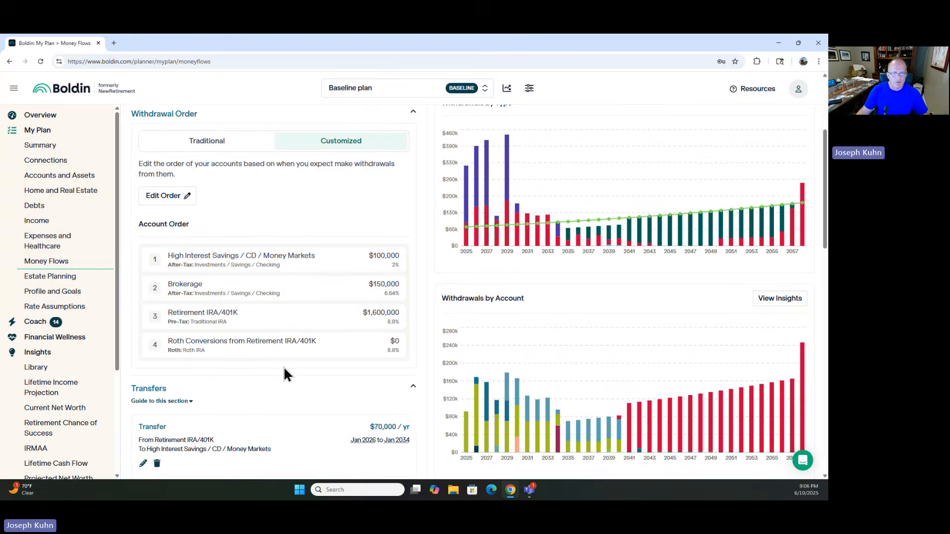
scroll(283, 366, down, 1)
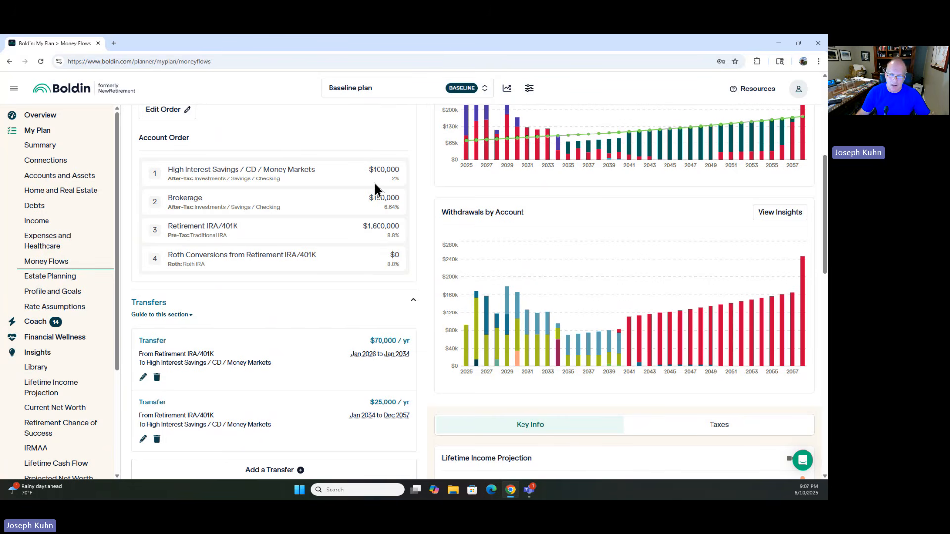
scroll(338, 224, down, 2)
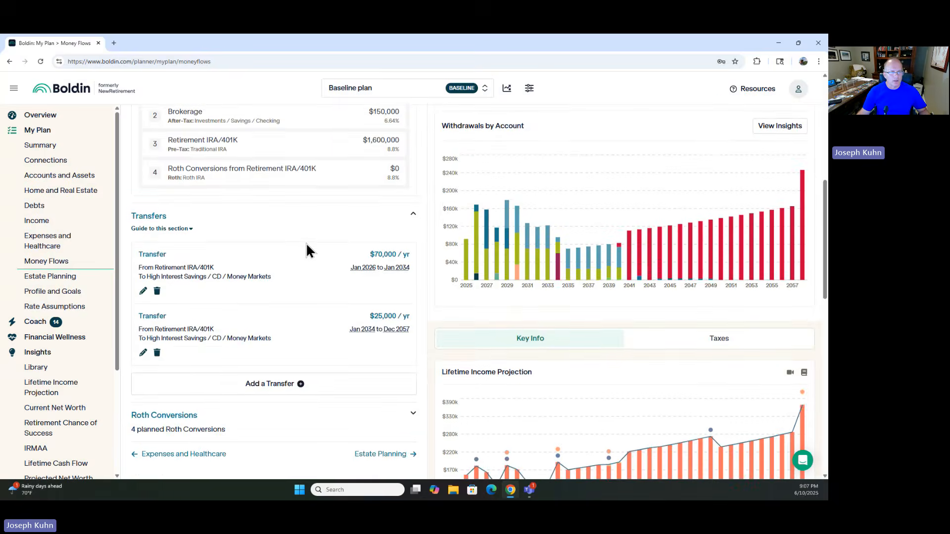
scroll(306, 243, down, 3)
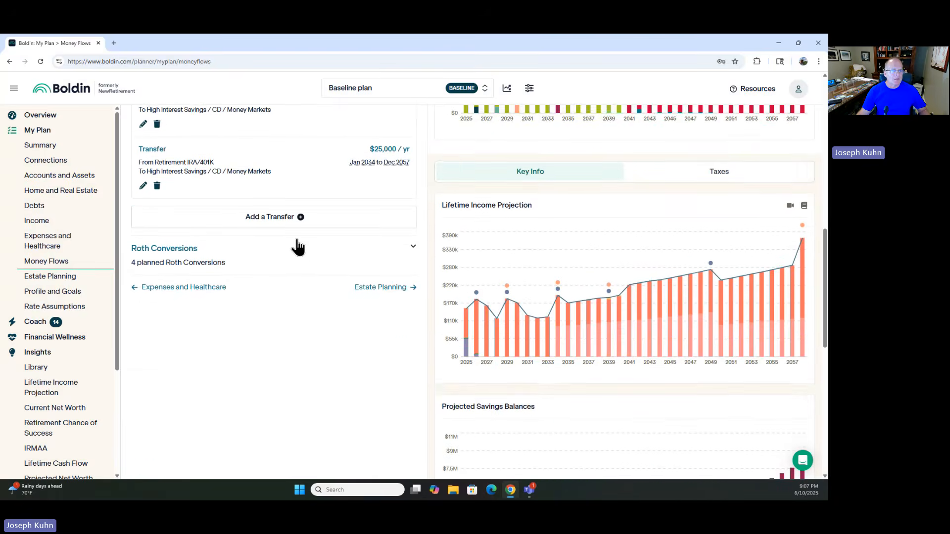
scroll(297, 246, up, 2)
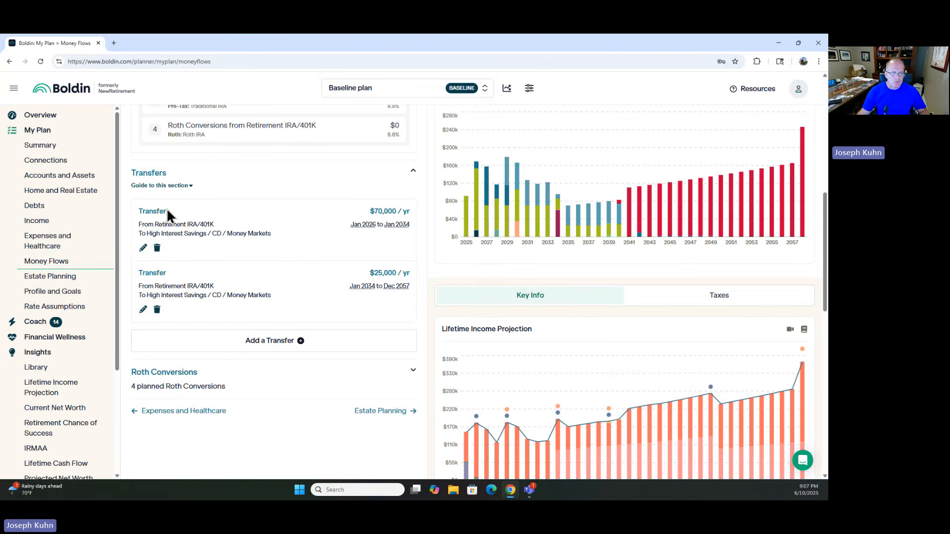
scroll(192, 276, down, 3)
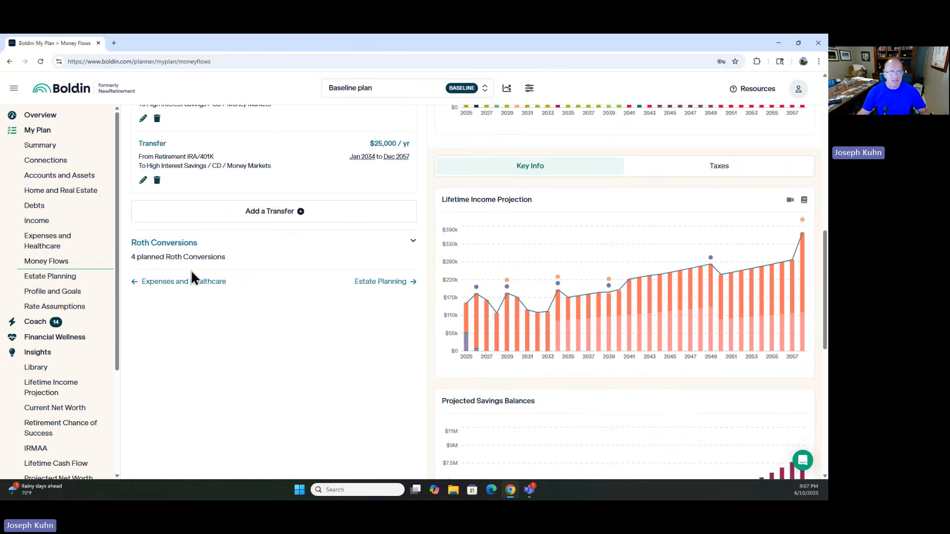
Step: Expand the Roth Conversions section and review the planned conversions
click(174, 247)
scroll(291, 319, down, 3)
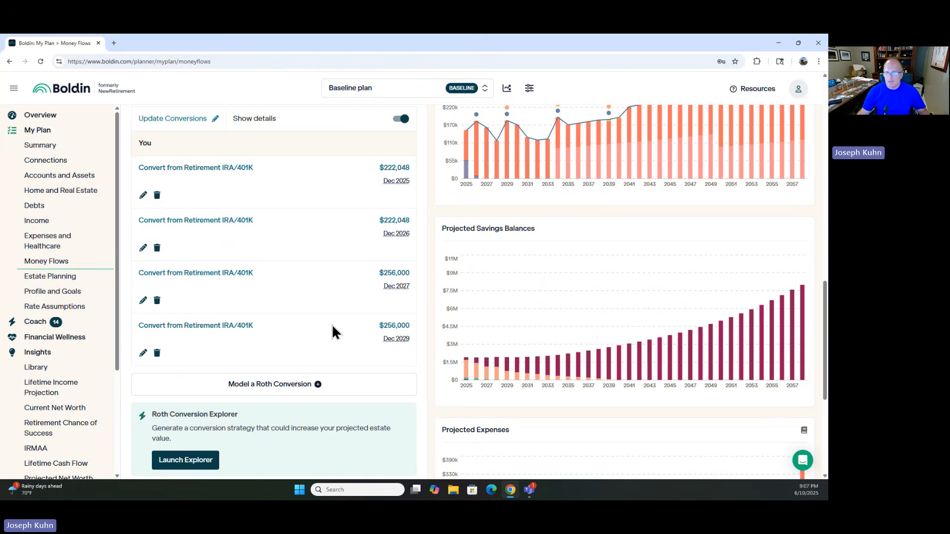
scroll(327, 322, down, 2)
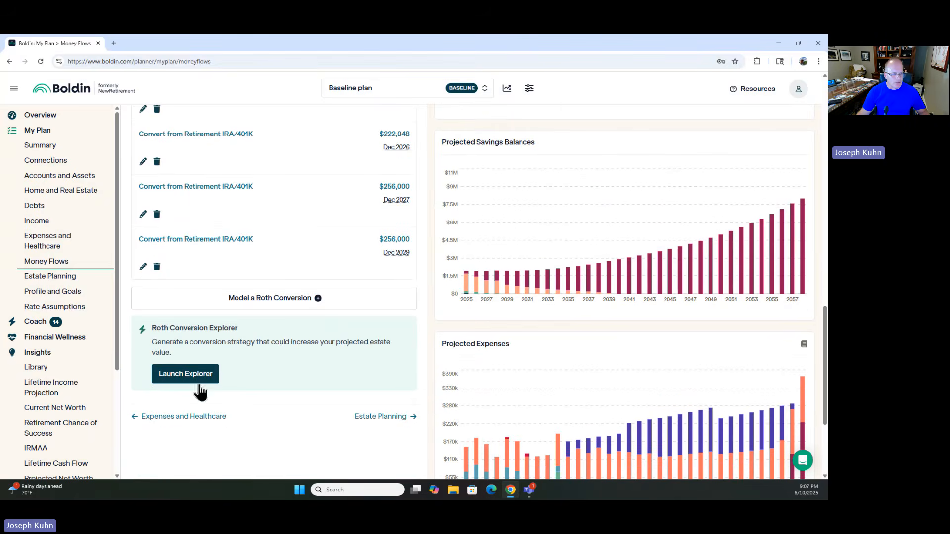
scroll(30, 426, down, 2)
scroll(30, 426, down, 1)
scroll(38, 424, down, 3)
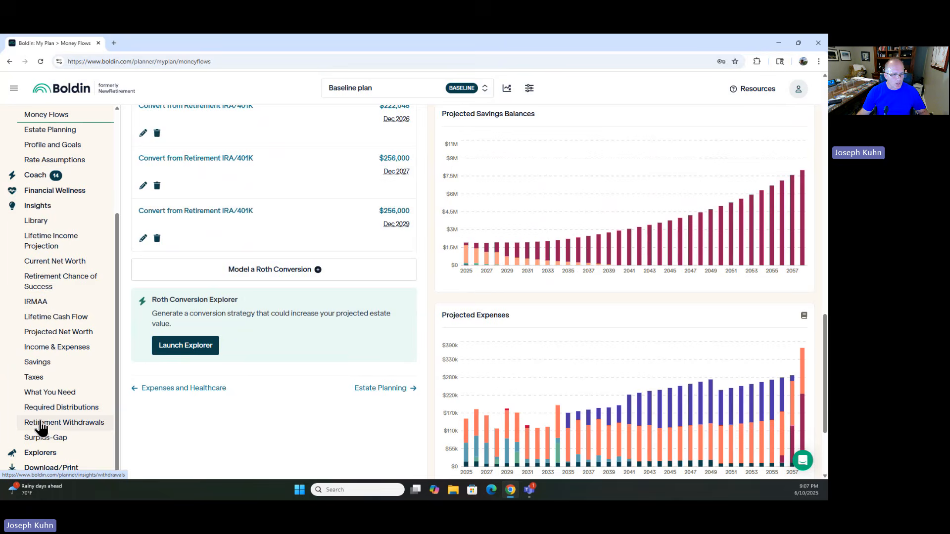
Step: Launch the Roth Conversion Explorer and review its strategy options
click(55, 454)
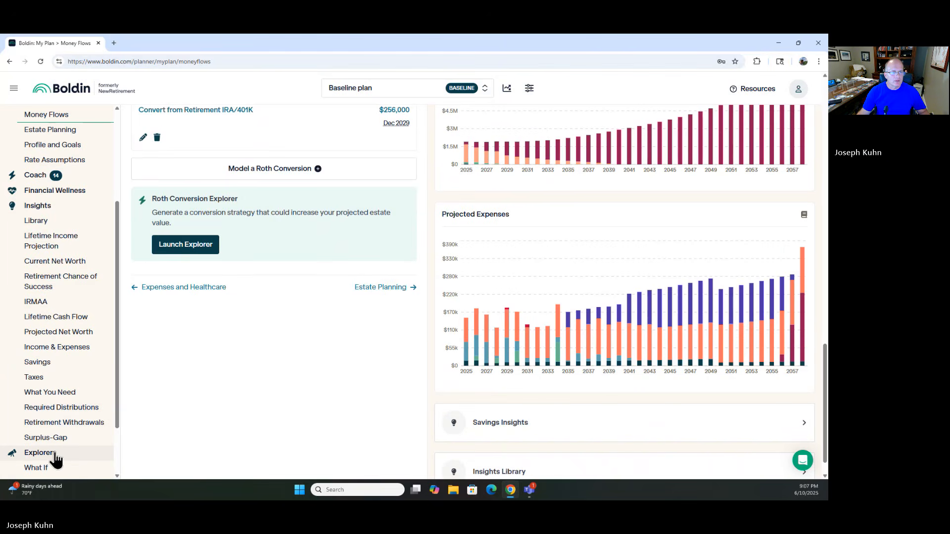
click(192, 250)
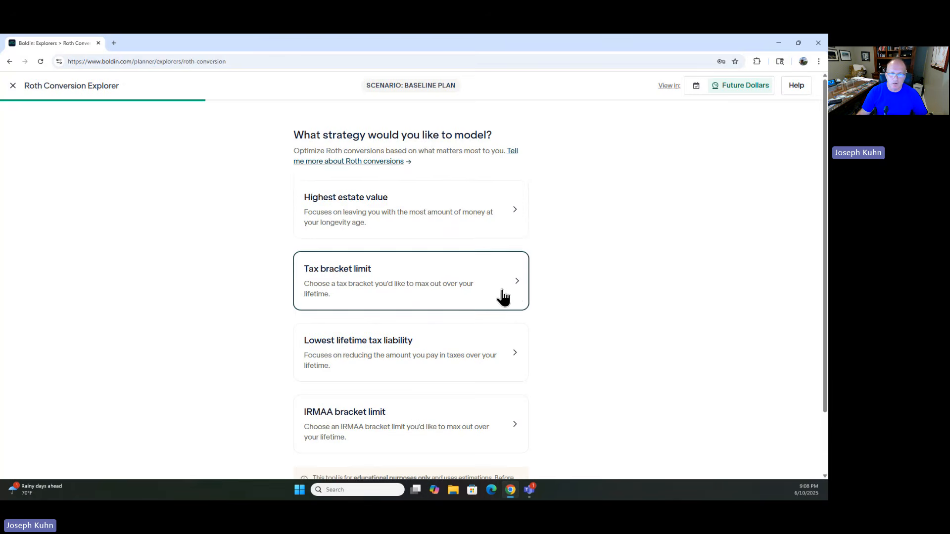
click(455, 290)
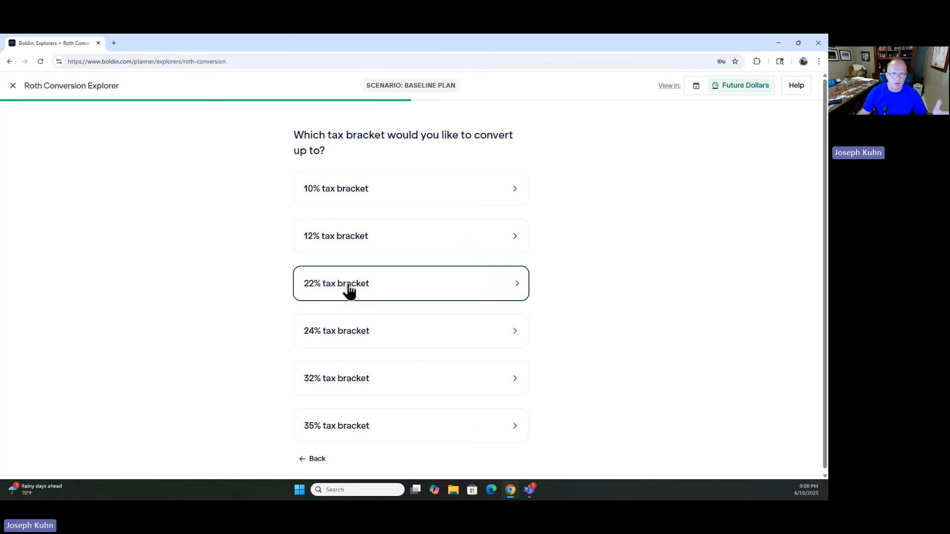
click(311, 459)
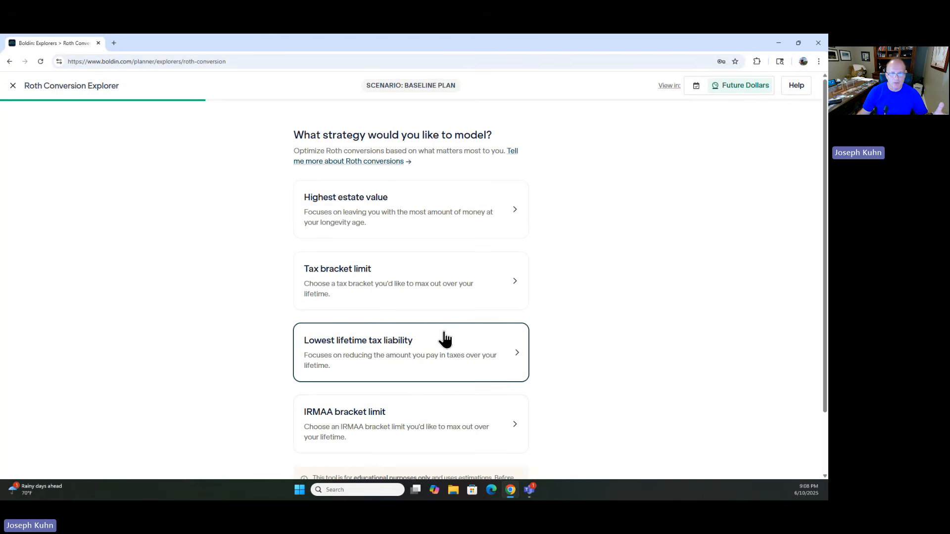
scroll(418, 359, down, 1)
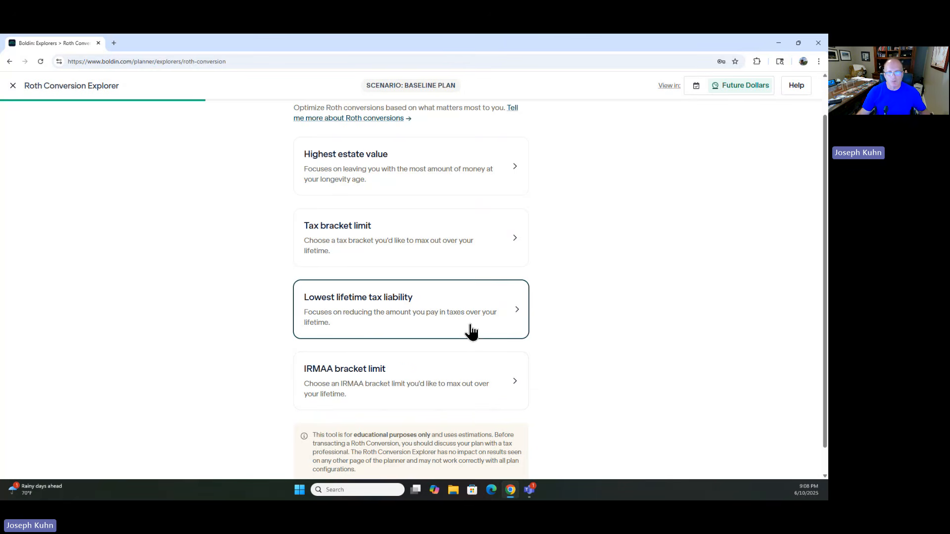
scroll(457, 345, up, 1)
scroll(458, 344, up, 1)
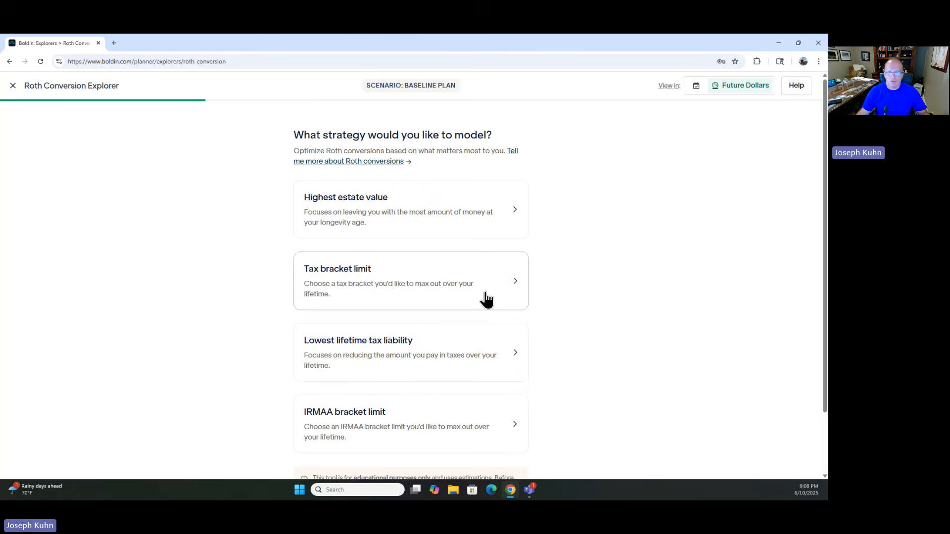
Step: Model a Tax bracket limit strategy up to the 22% bracket, allowing conversion taxes to be paid from converted funds
click(519, 285)
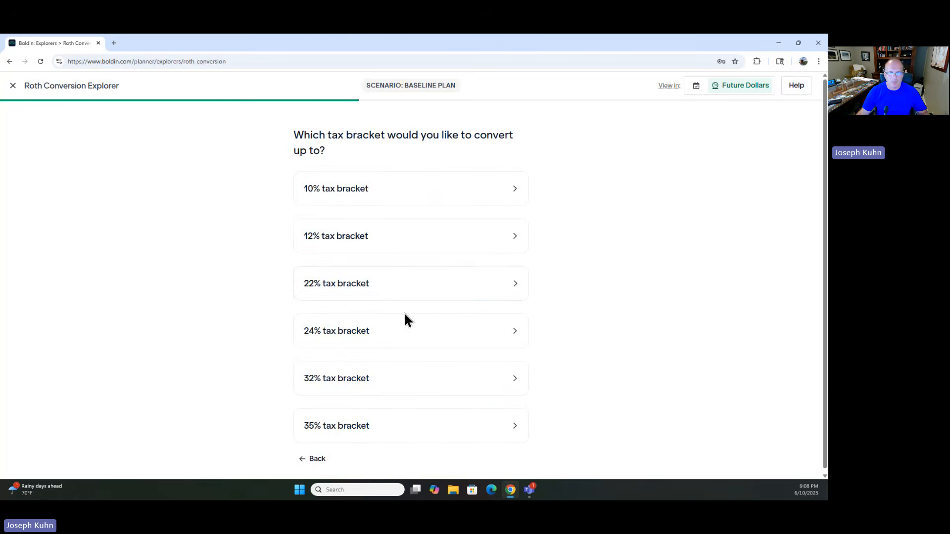
click(334, 290)
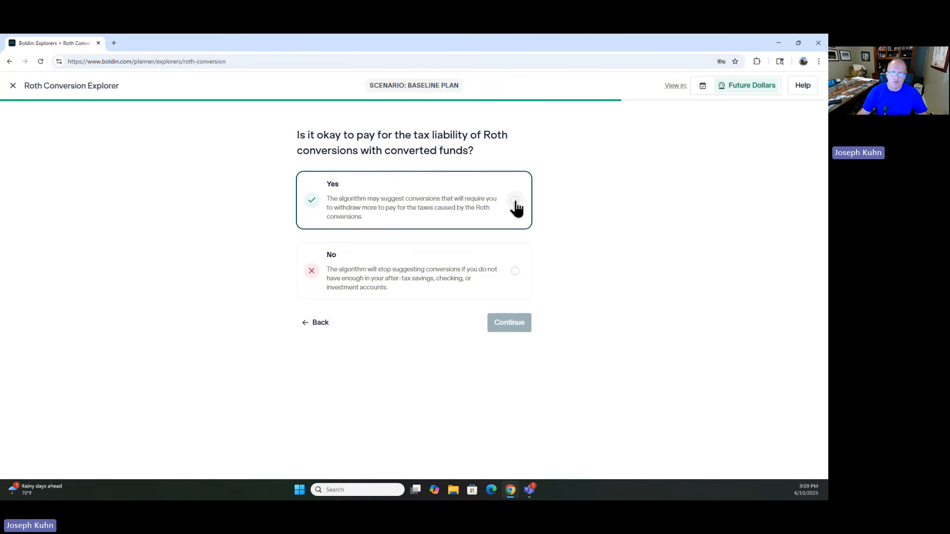
click(515, 202)
click(505, 324)
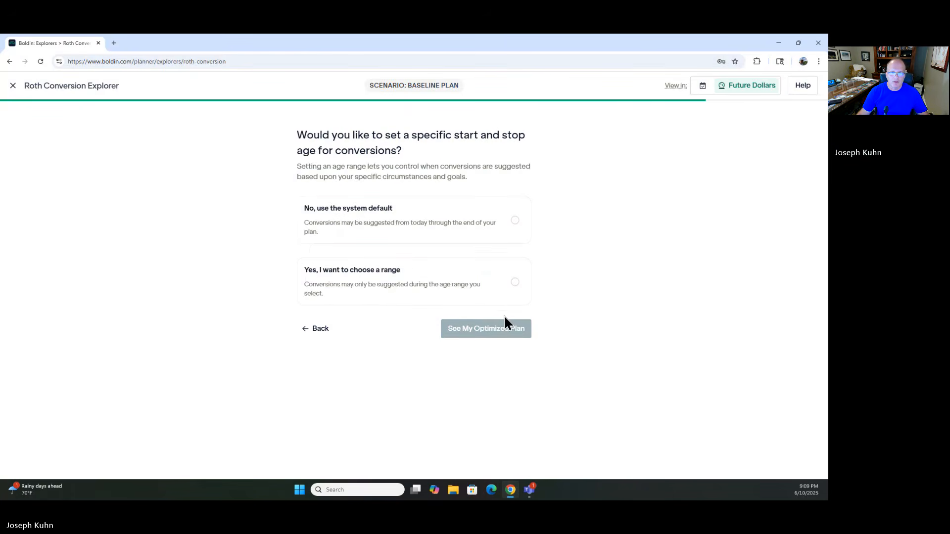
Step: Keep the system default conversion ages and generate the optimized plan
click(469, 236)
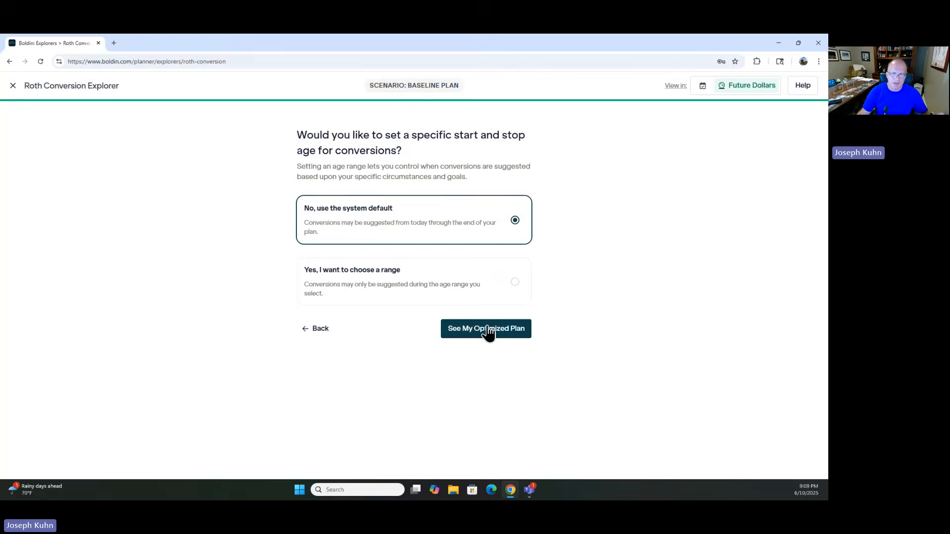
click(488, 330)
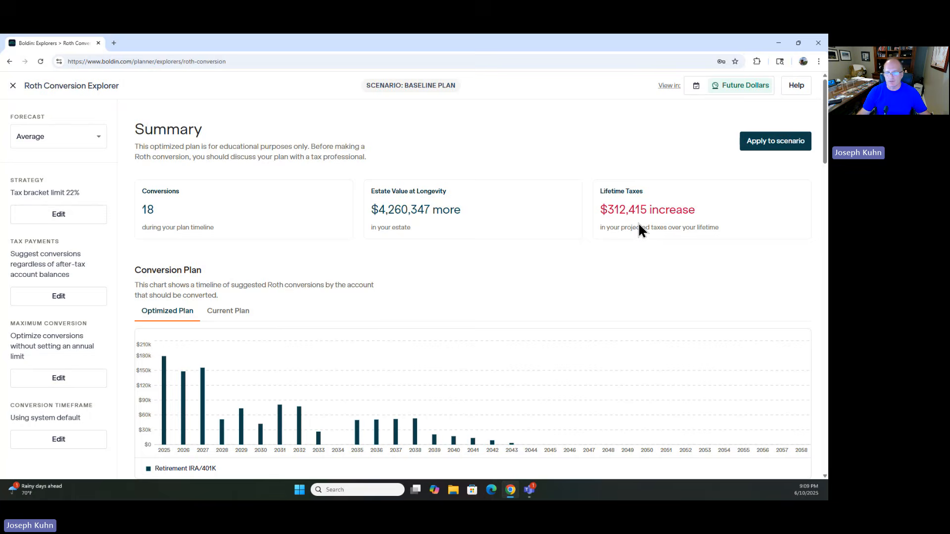
Step: Compare the optimized and current Roth conversion plans and the projected account balances
scroll(639, 224, down, 2)
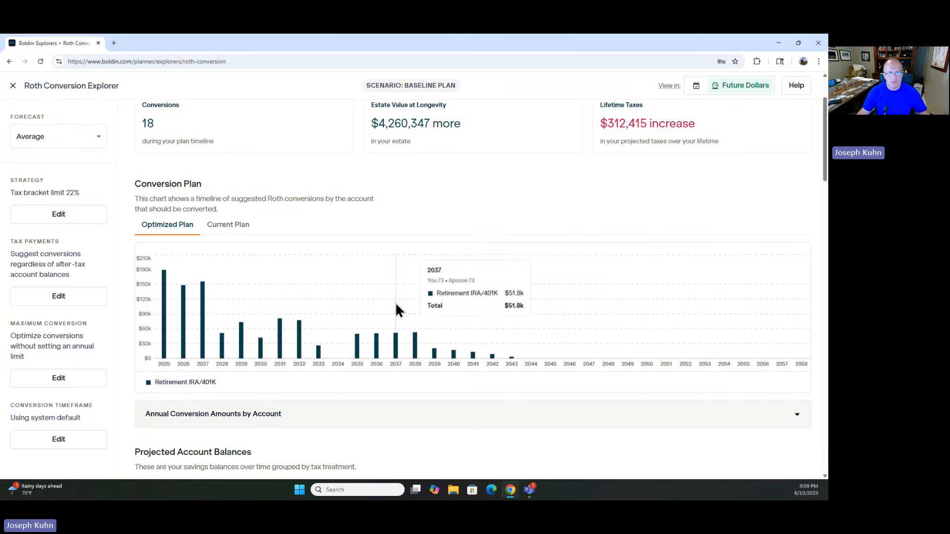
click(216, 231)
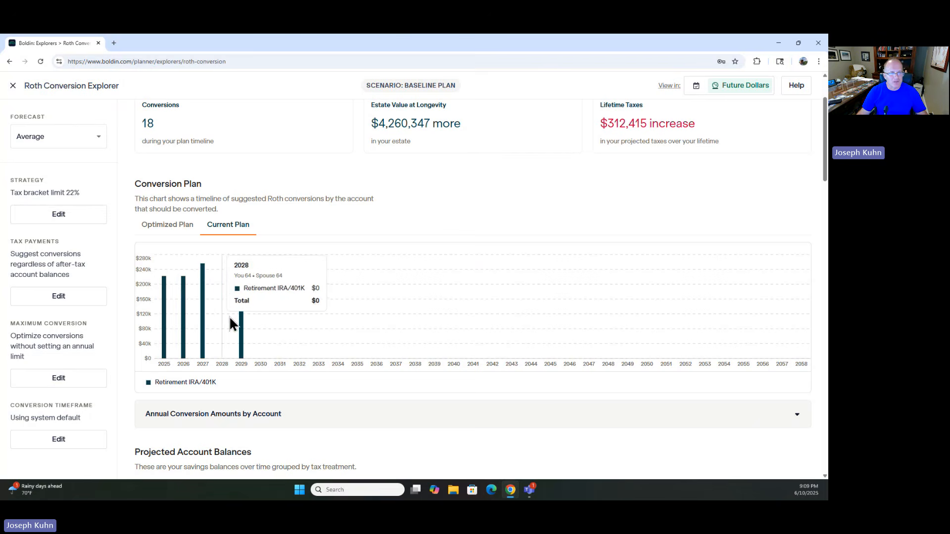
click(165, 229)
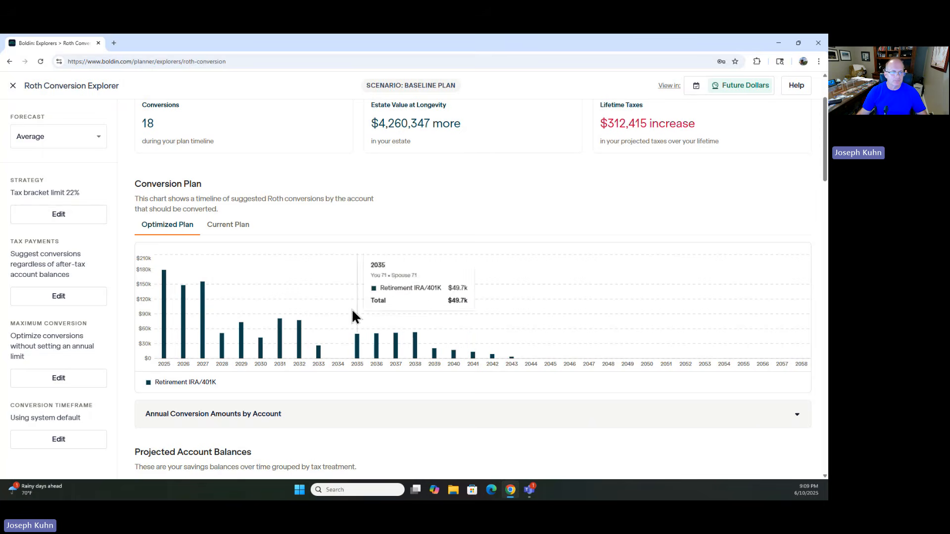
scroll(248, 322, down, 4)
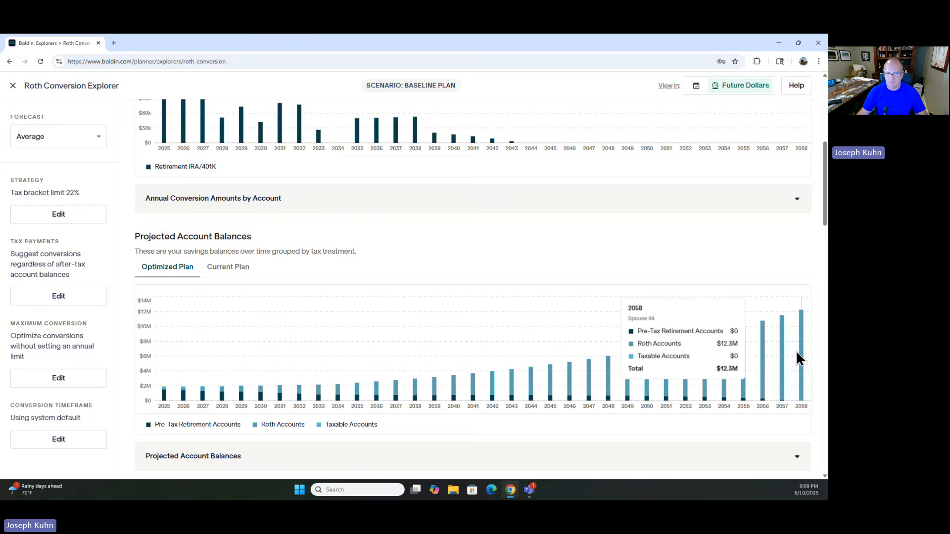
Step: Review the explorer's effective federal tax rate, tax liability and IRMAA fee comparisons between current and optimized plans
scroll(299, 364, down, 3)
scroll(292, 366, down, 3)
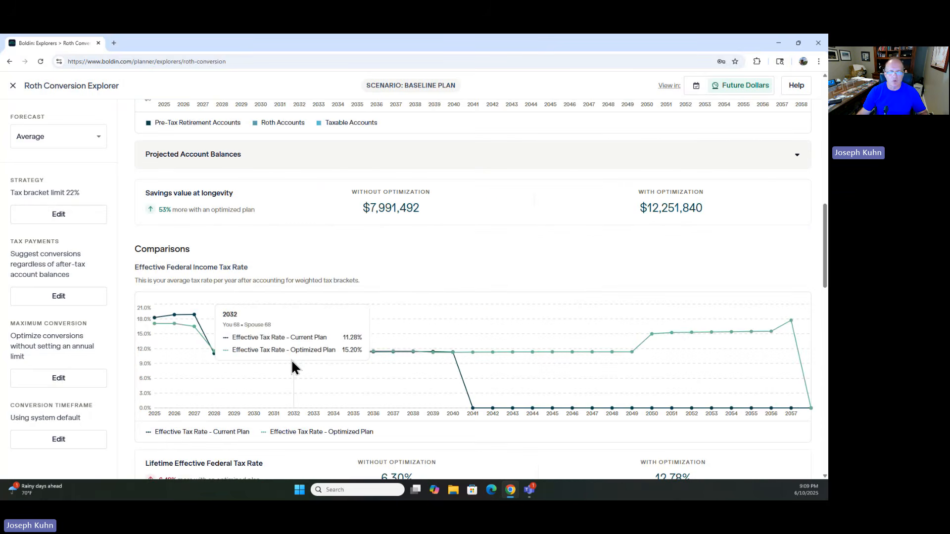
scroll(292, 365, down, 7)
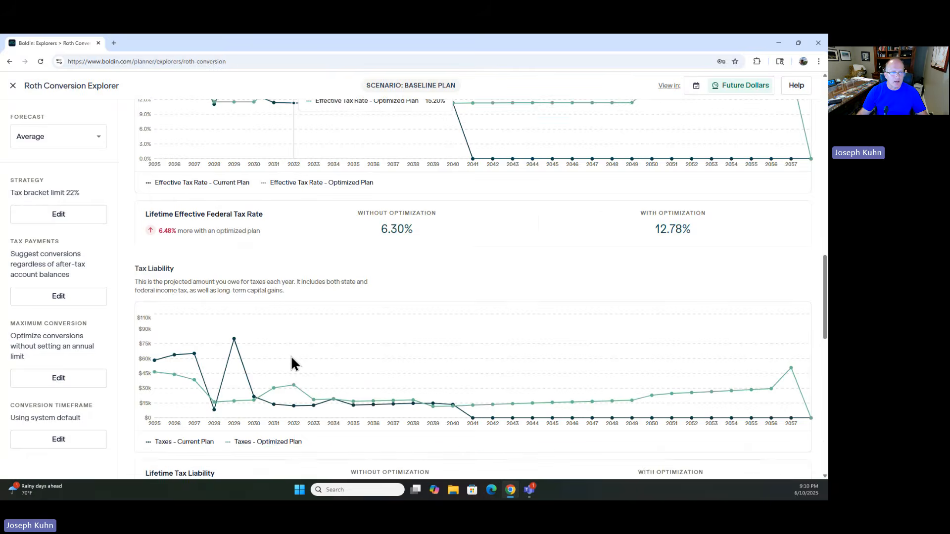
scroll(292, 365, down, 3)
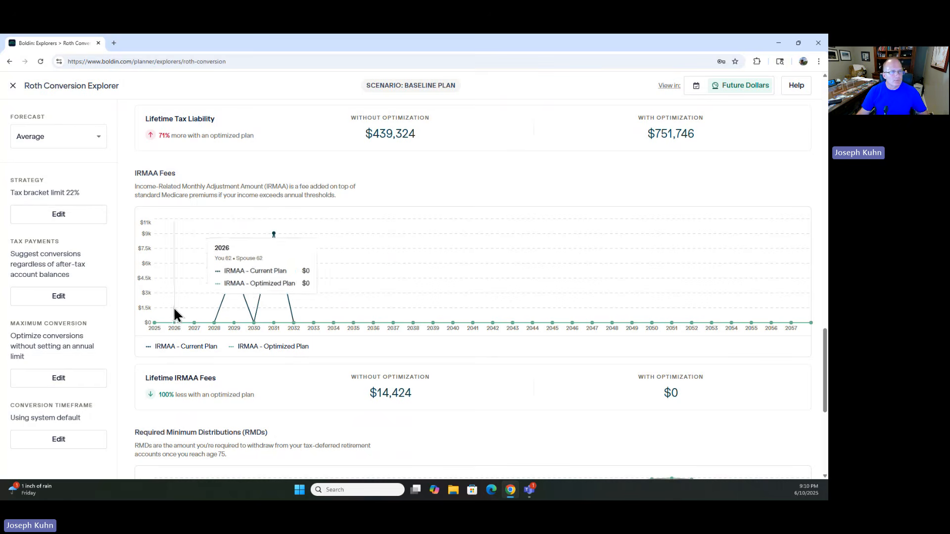
Step: Close the Roth Conversion Explorer and open the IRMAA insight page
click(13, 88)
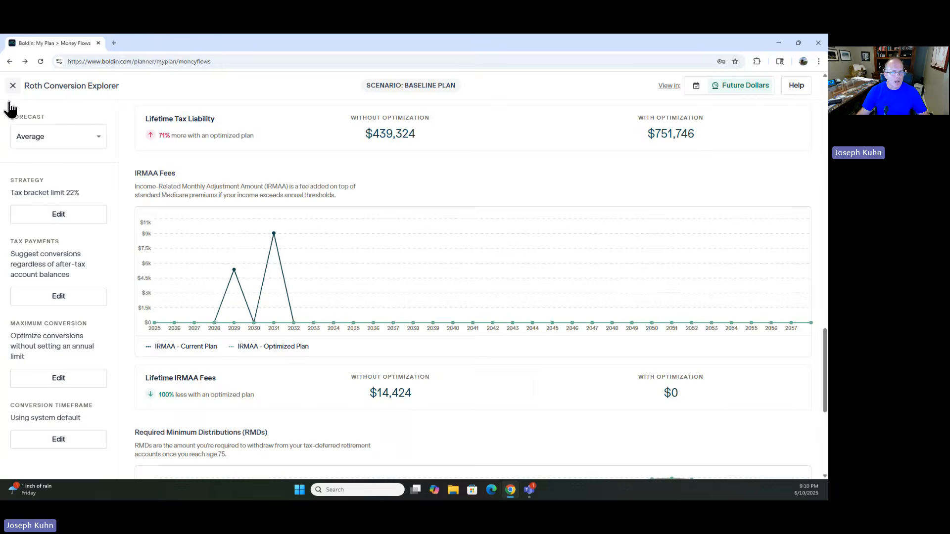
scroll(60, 357, down, 2)
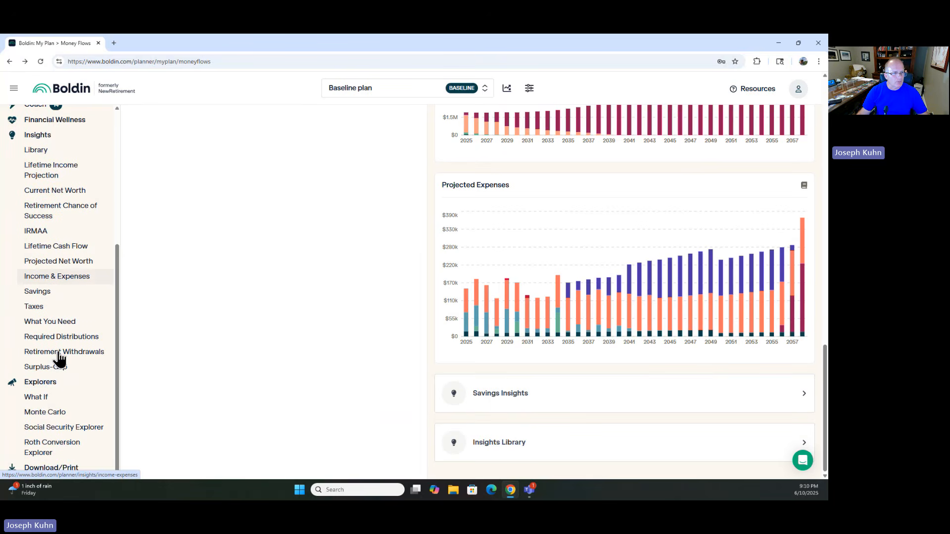
click(52, 236)
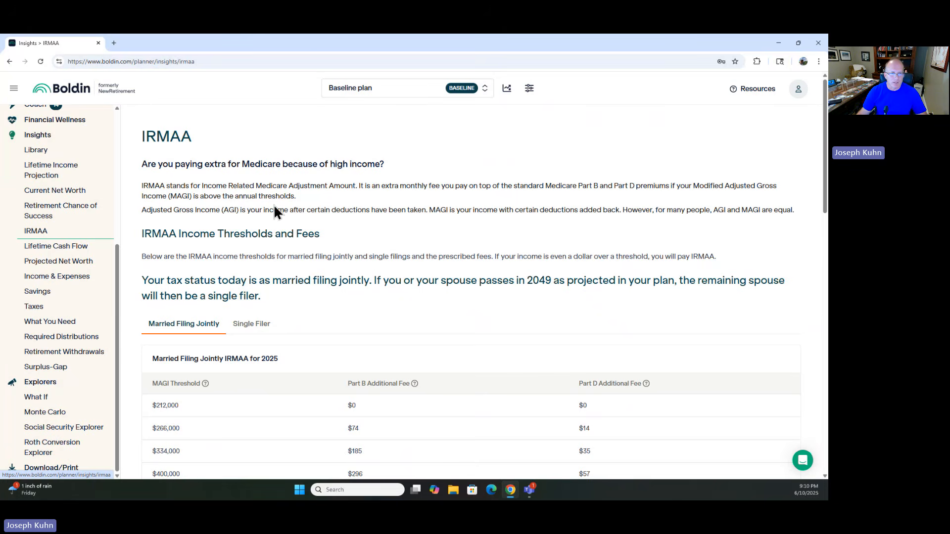
Step: Examine the IRMAA income thresholds, projected MAGI, lifetime IRMAA chart and suggested next steps
scroll(366, 262, down, 2)
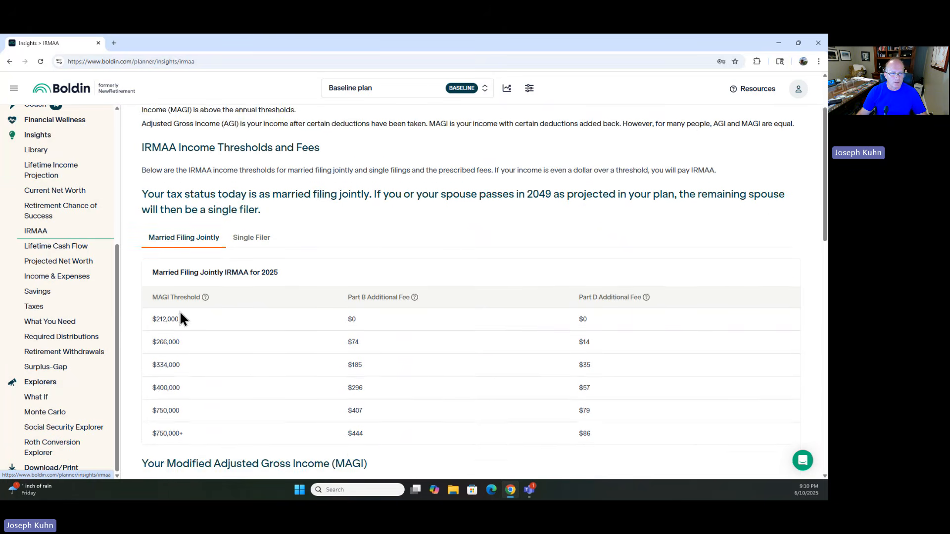
scroll(182, 296, down, 2)
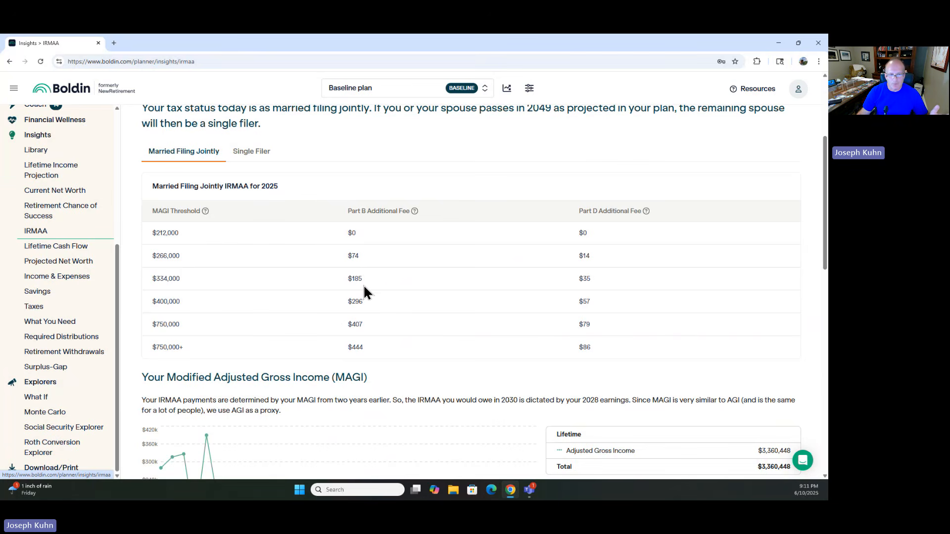
scroll(365, 286, down, 4)
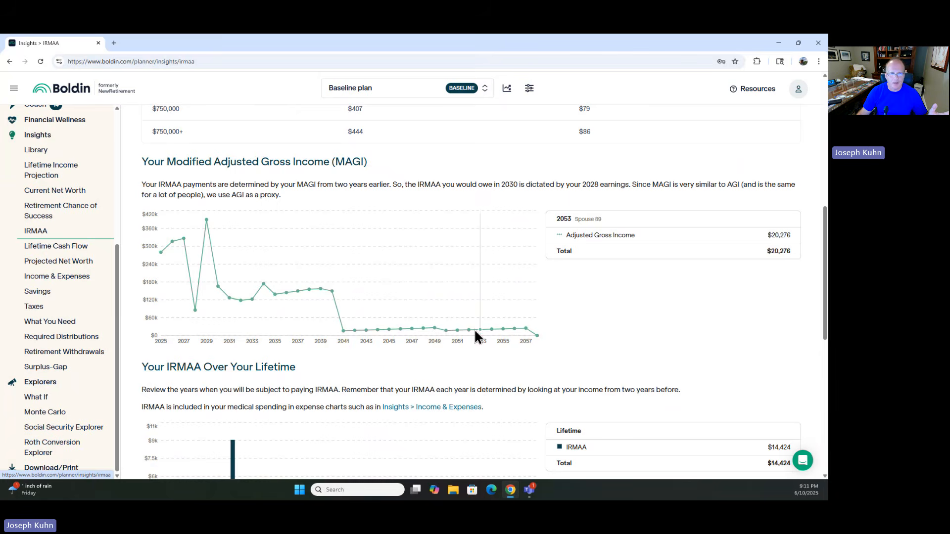
scroll(259, 302, down, 4)
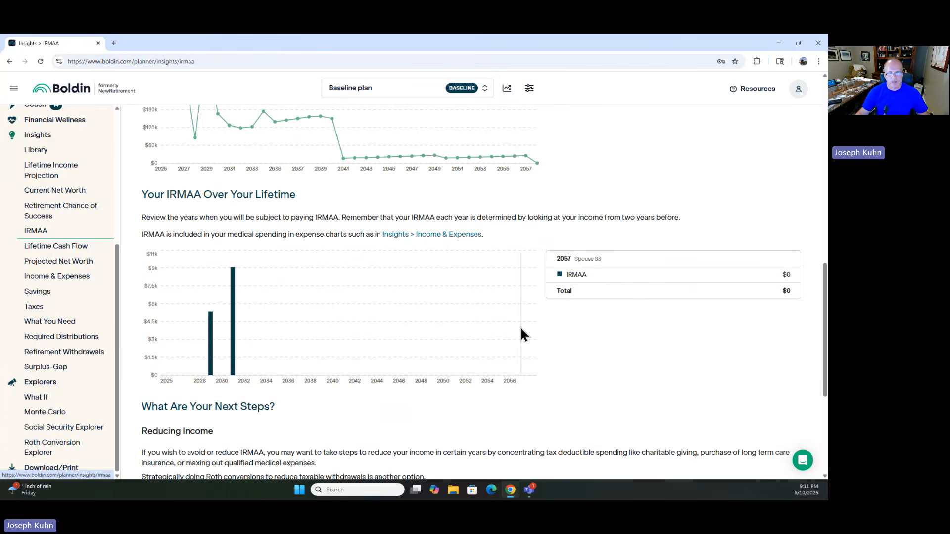
scroll(242, 340, down, 1)
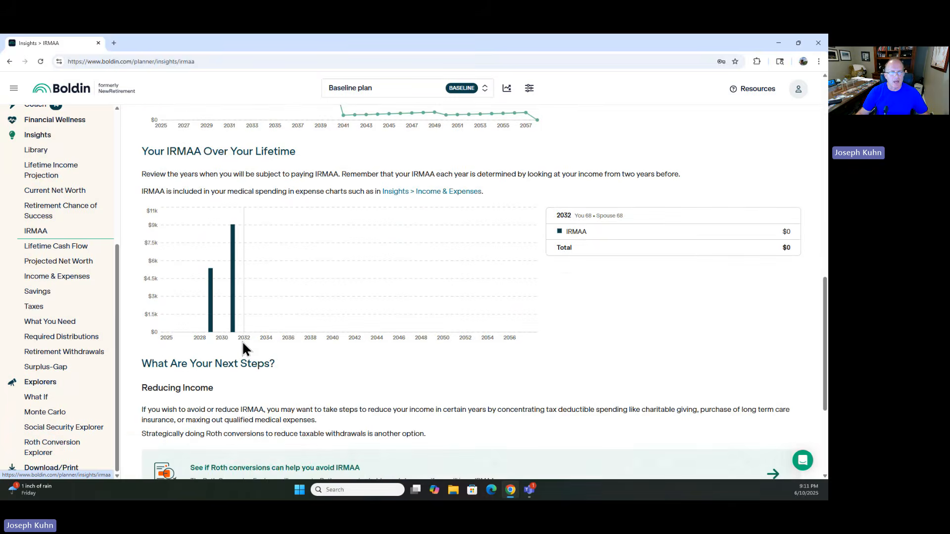
scroll(241, 343, down, 4)
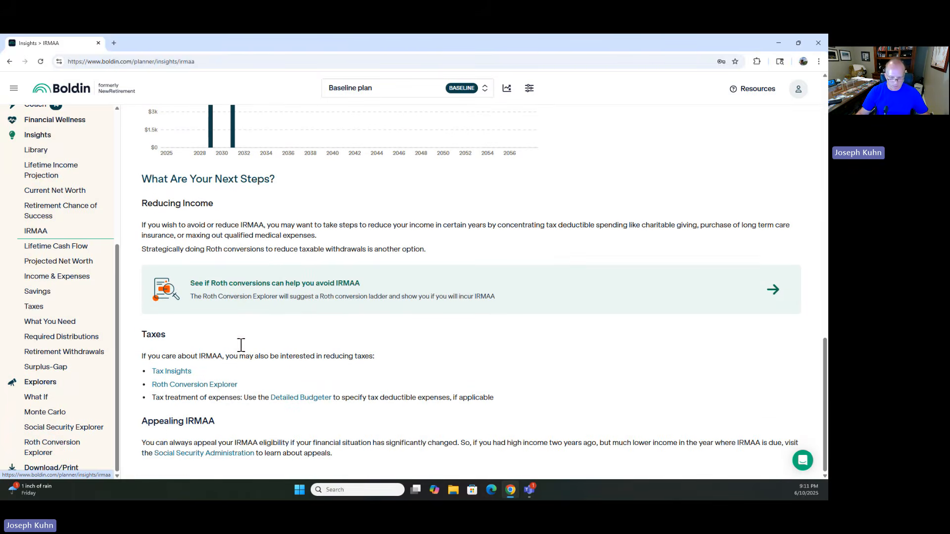
scroll(241, 354, up, 1)
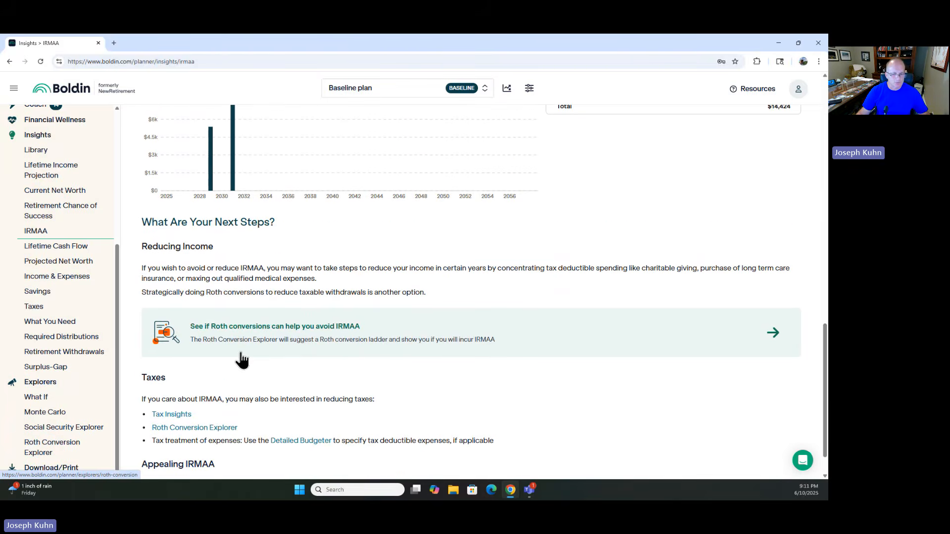
scroll(242, 358, up, 3)
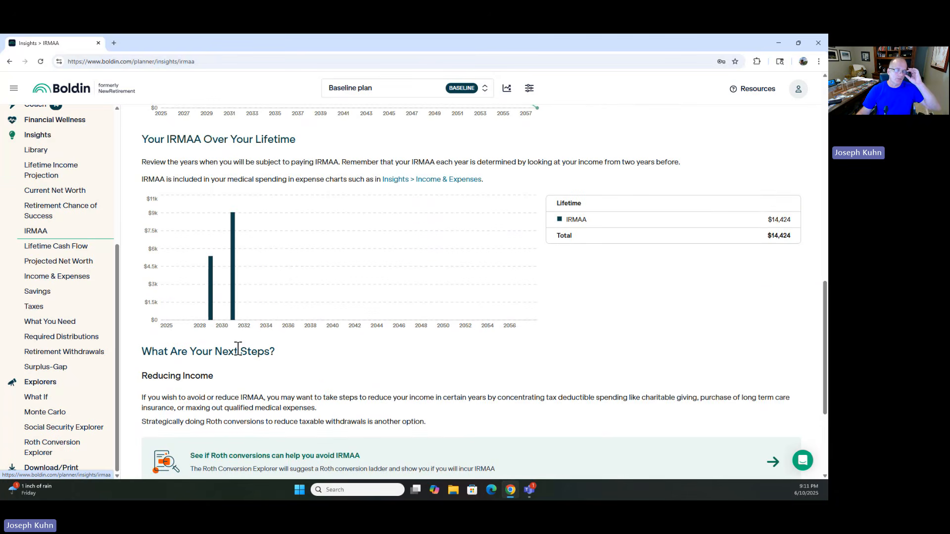
scroll(238, 349, up, 10)
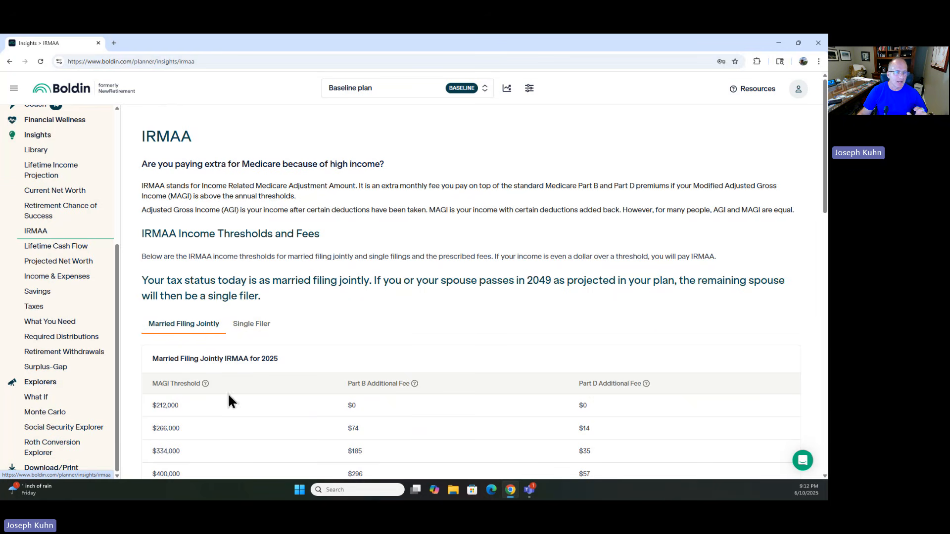
Step: Open the scenario list to view the available plan scenarios, then dismiss it
click(379, 97)
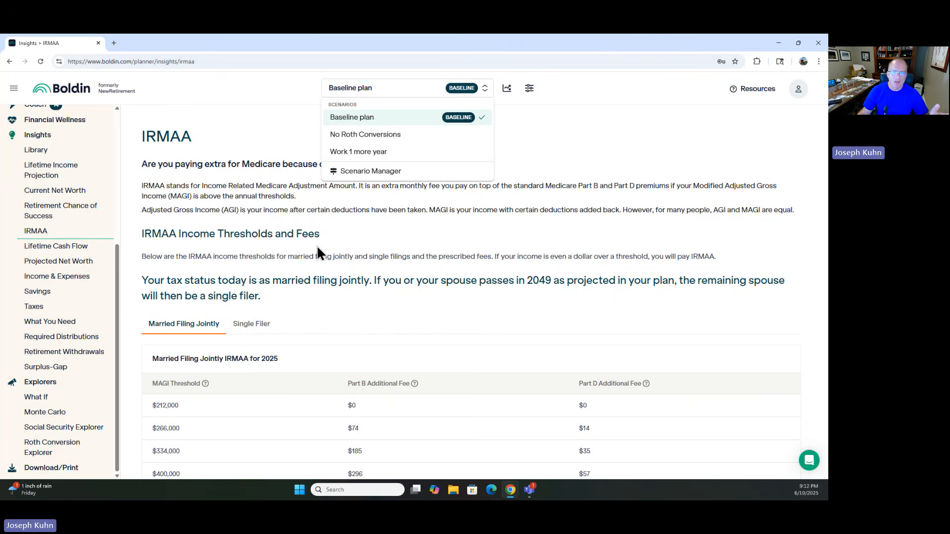
click(574, 142)
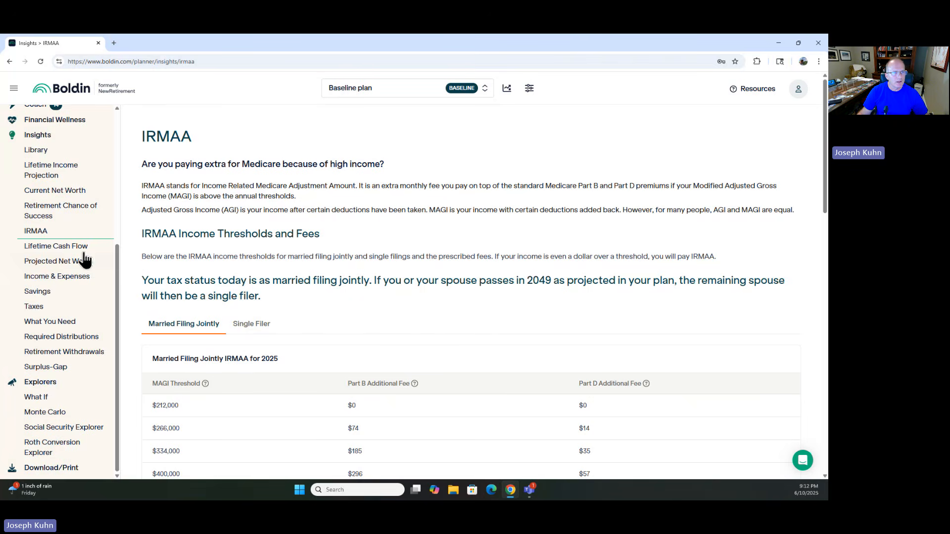
scroll(70, 262, up, 5)
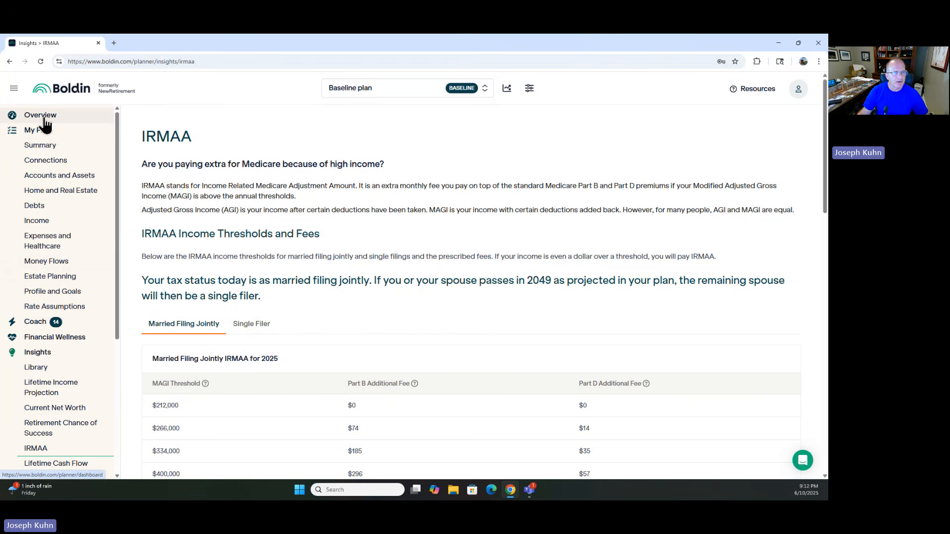